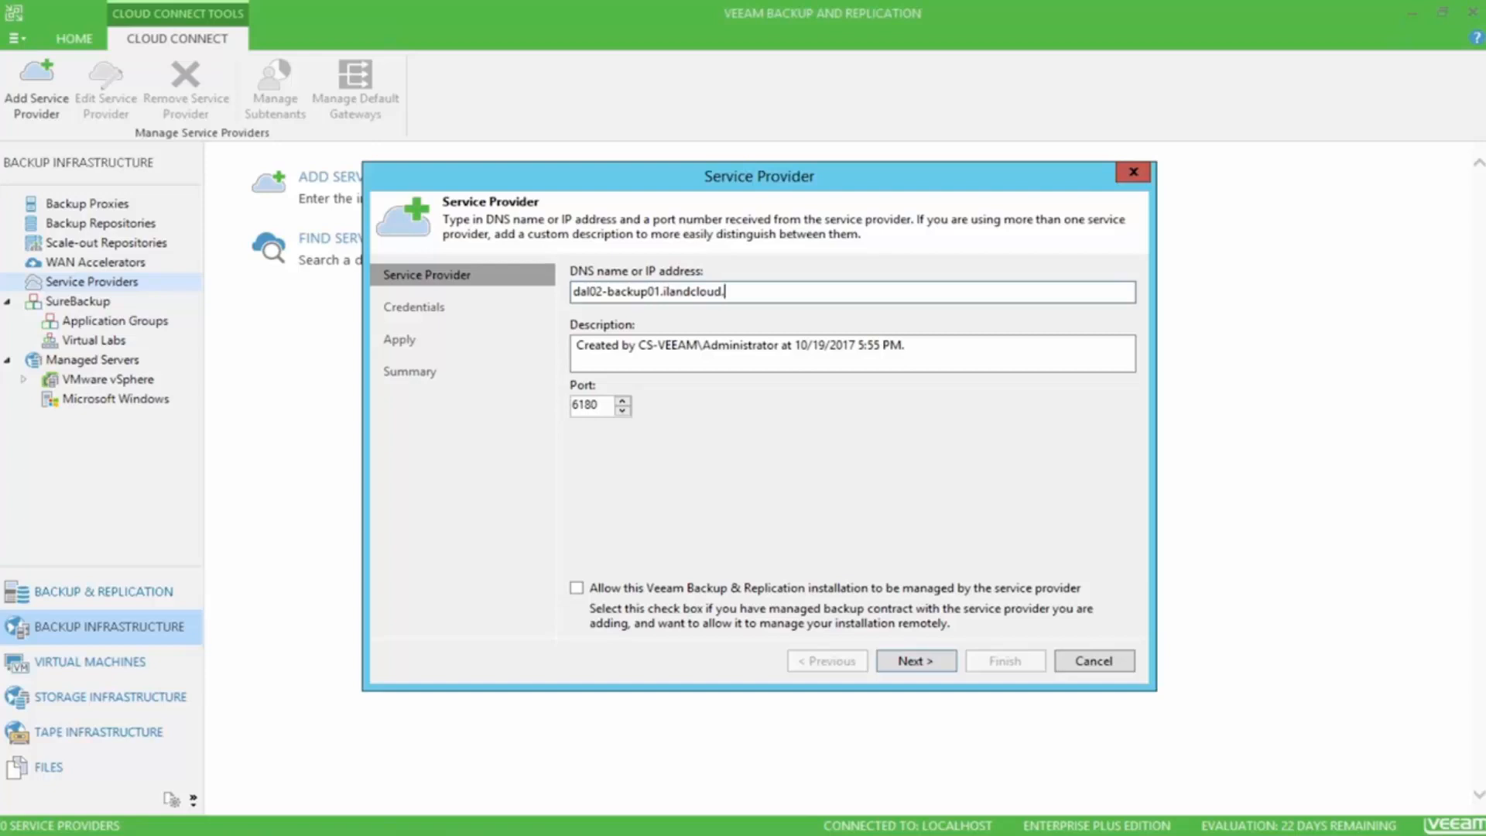
# - Specify dal02-backup01.ilandcloud.com as the service provider's DNS name and allow the provider to manage this installation
pyautogui.write('.com')
pyautogui.press('Tab')
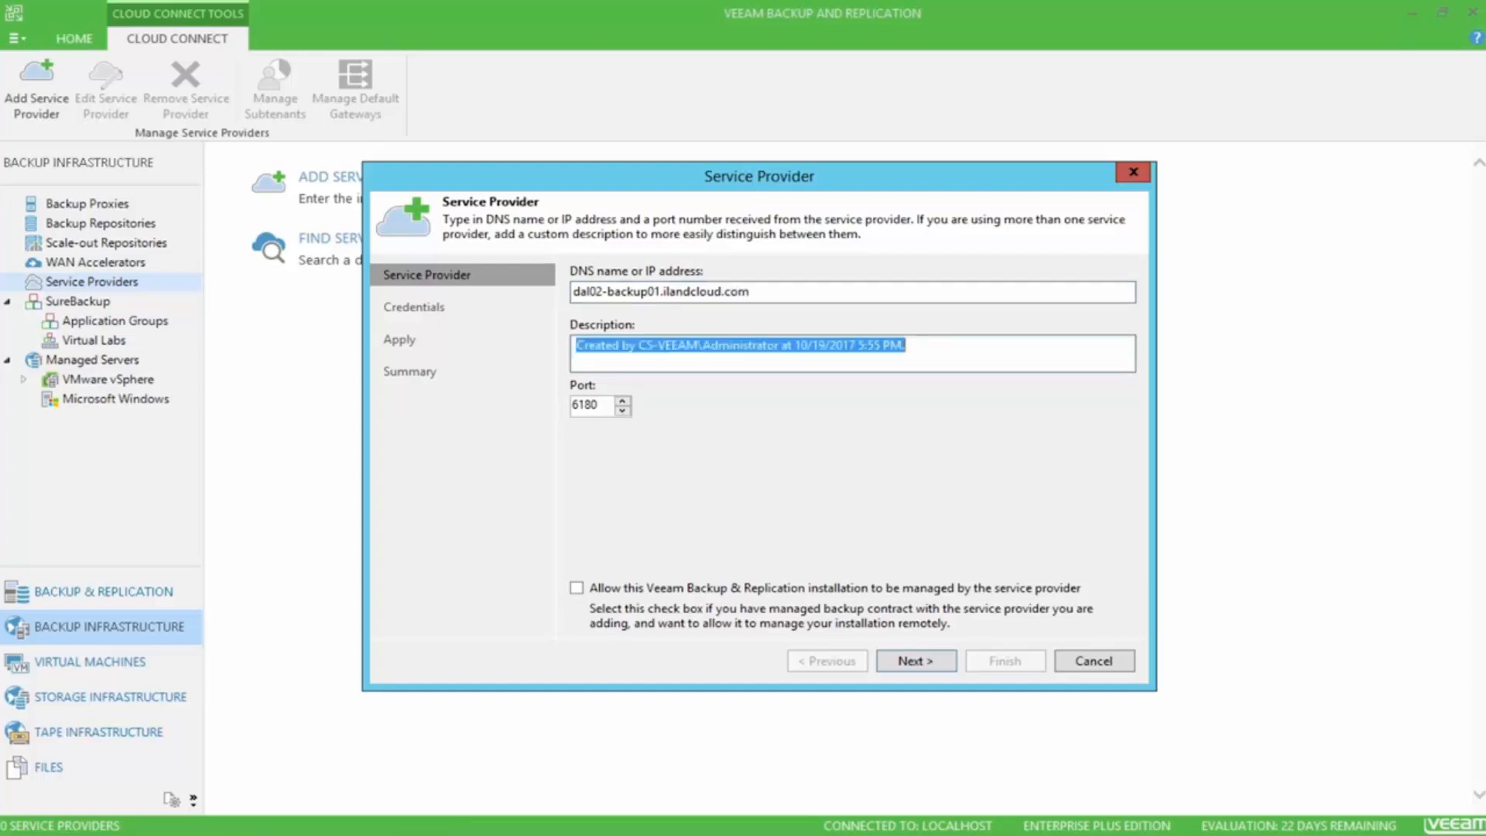
pyautogui.click(1056, 354)
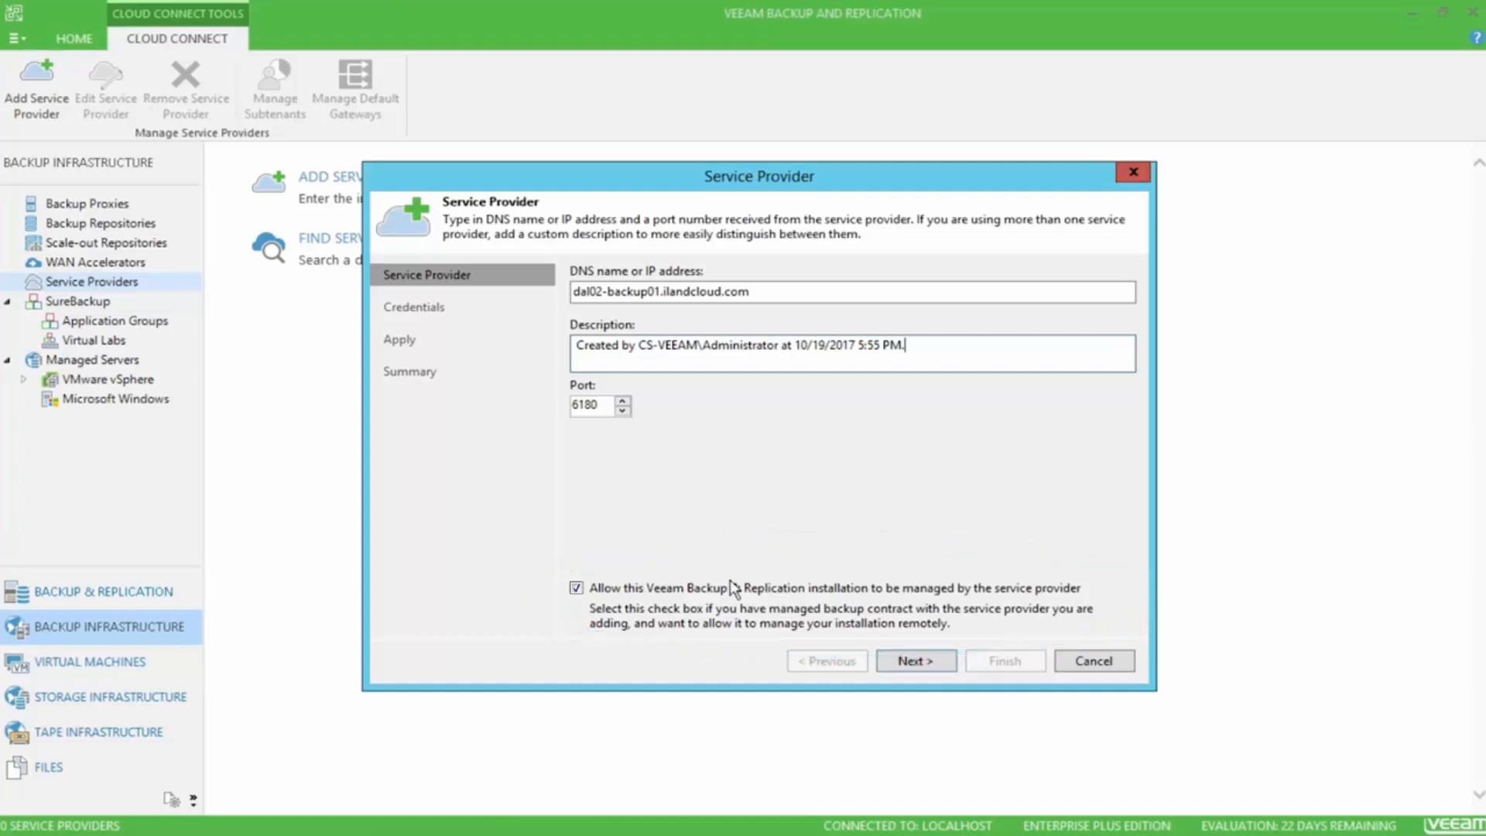
pyautogui.click(937, 662)
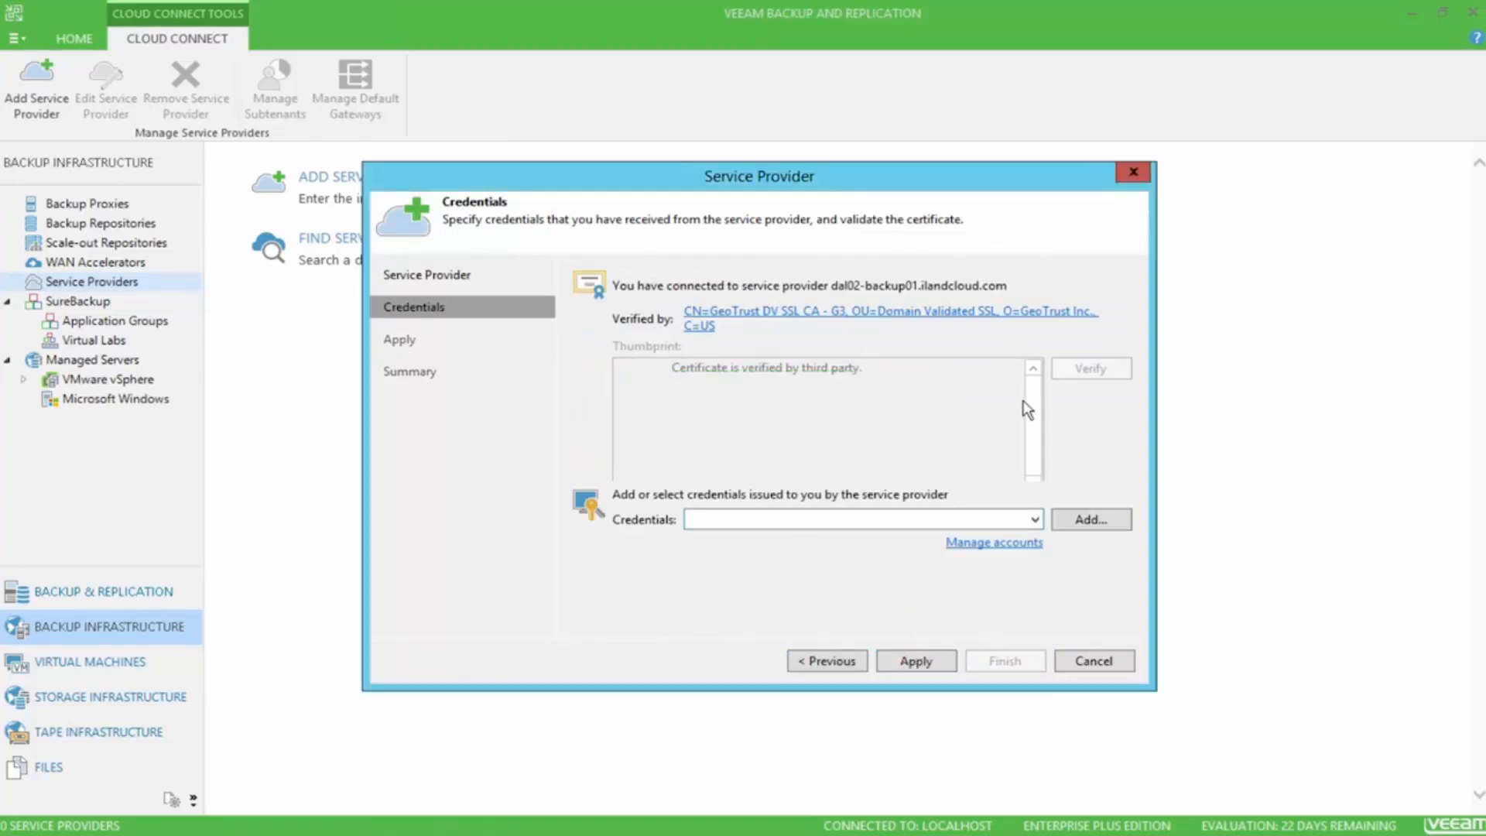
# - Add the provider-issued credentials with username ilandcloudservices and the account password, and apply them to the service provider
pyautogui.click(1123, 528)
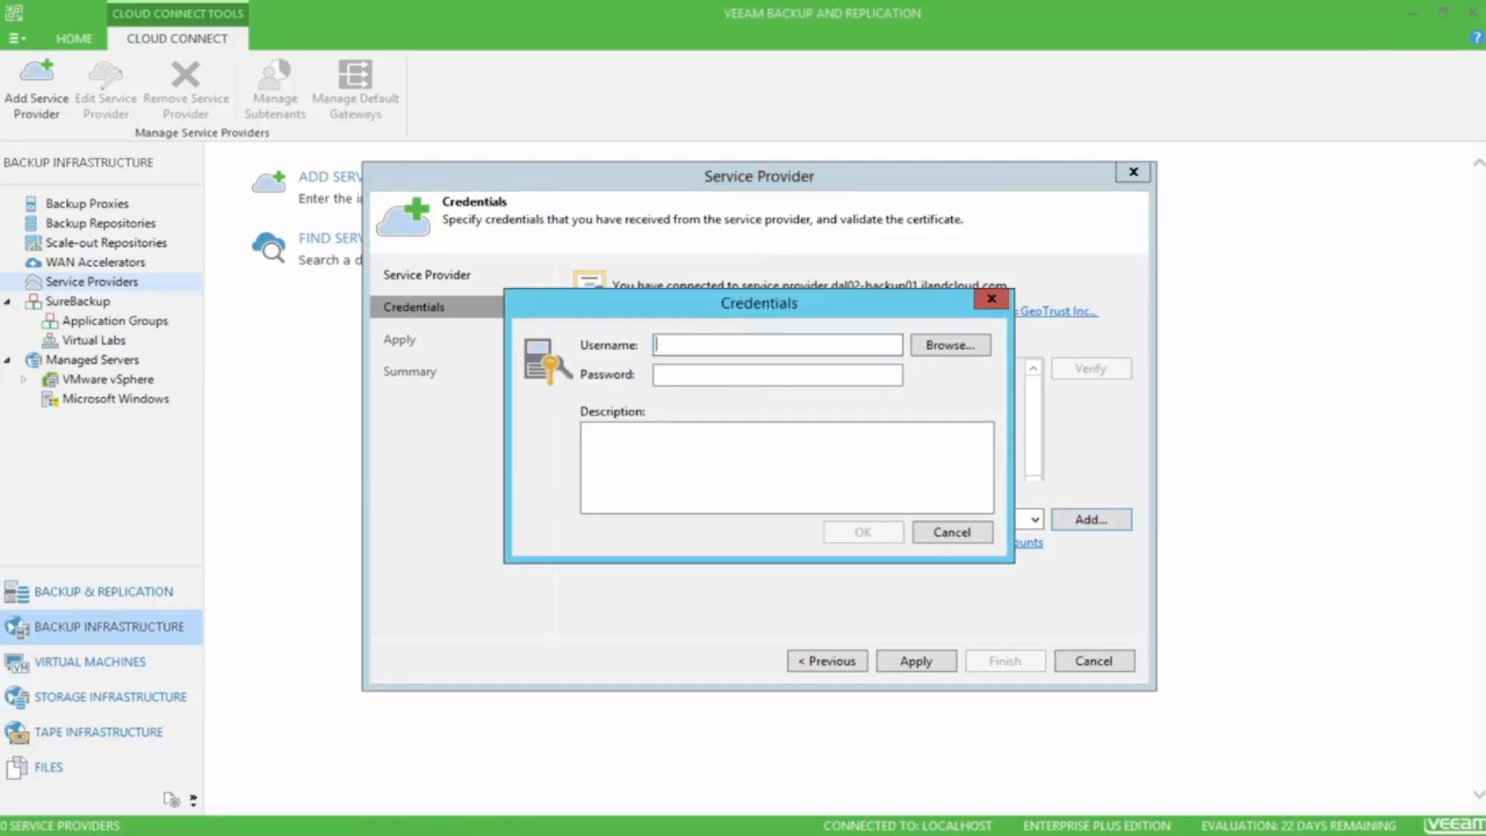
pyautogui.write('ilandcloudservices')
pyautogui.press('Tab')
pyautogui.write('***********')
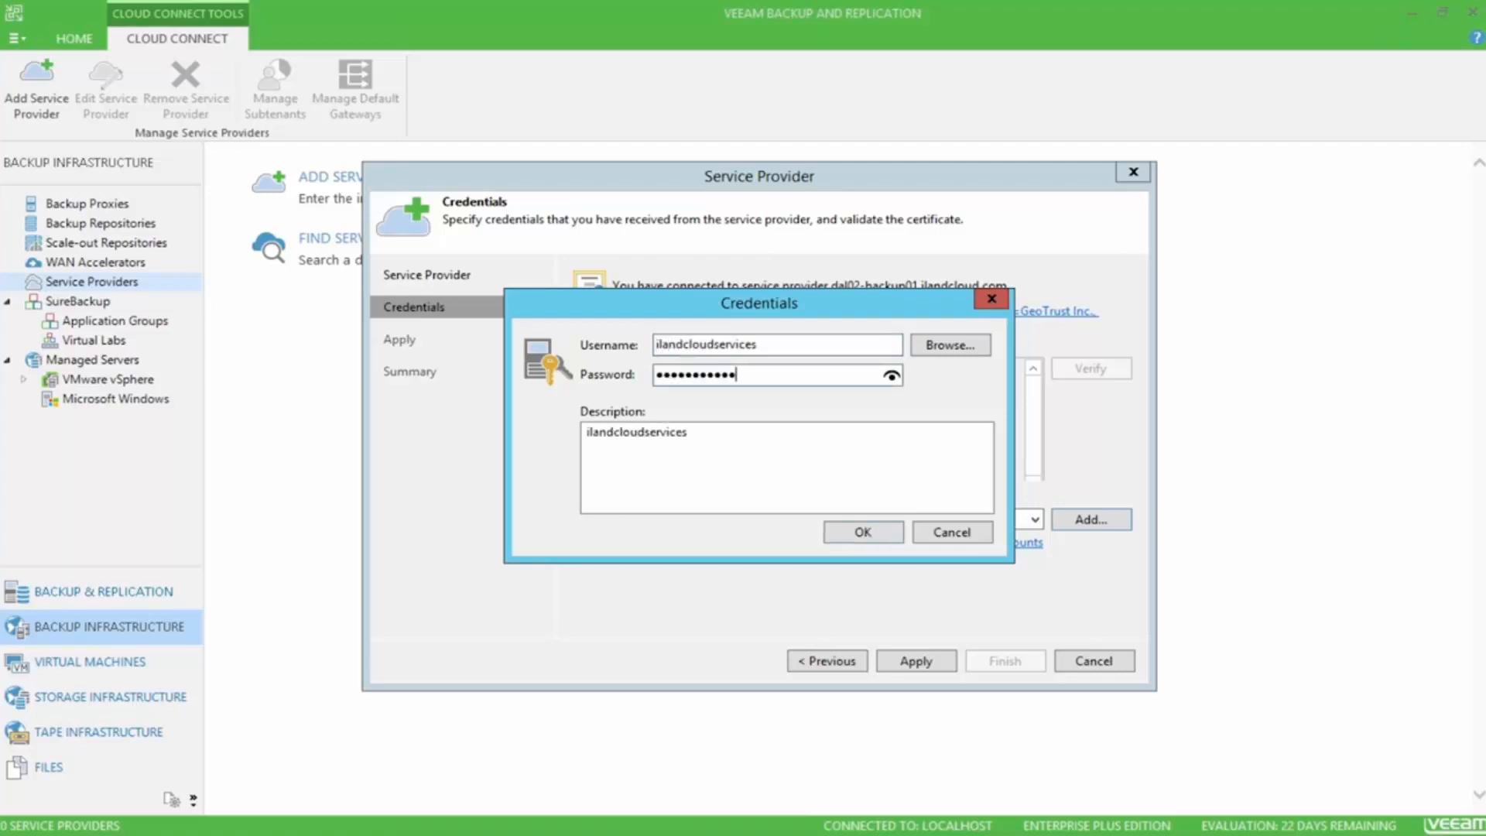
pyautogui.write('*')
pyautogui.click(862, 532)
pyautogui.click(951, 664)
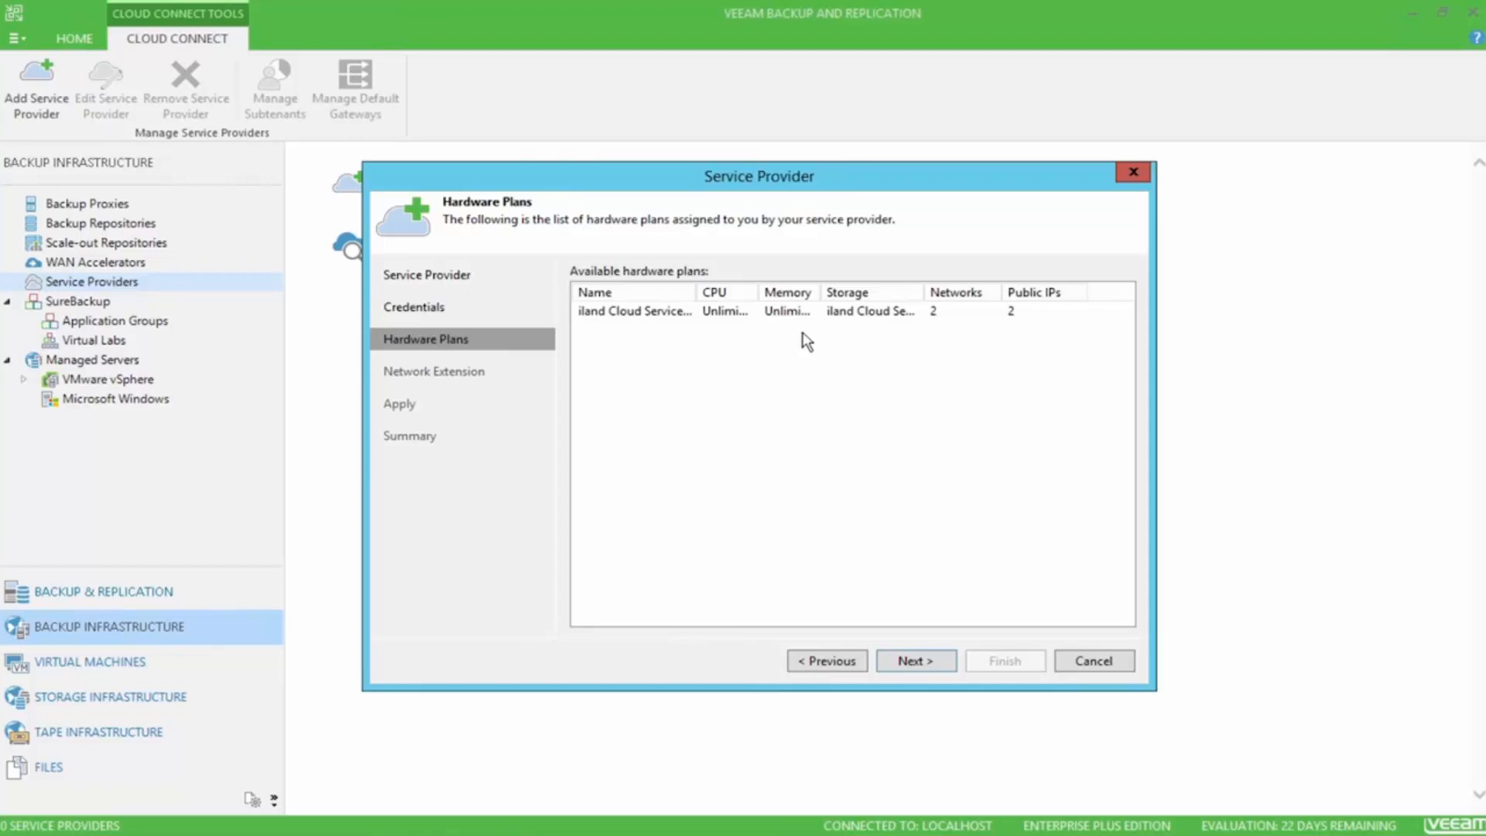
# - Edit the listed network extension appliance and choose VM Network under host 10.10.128.103 as its production network
pyautogui.click(928, 660)
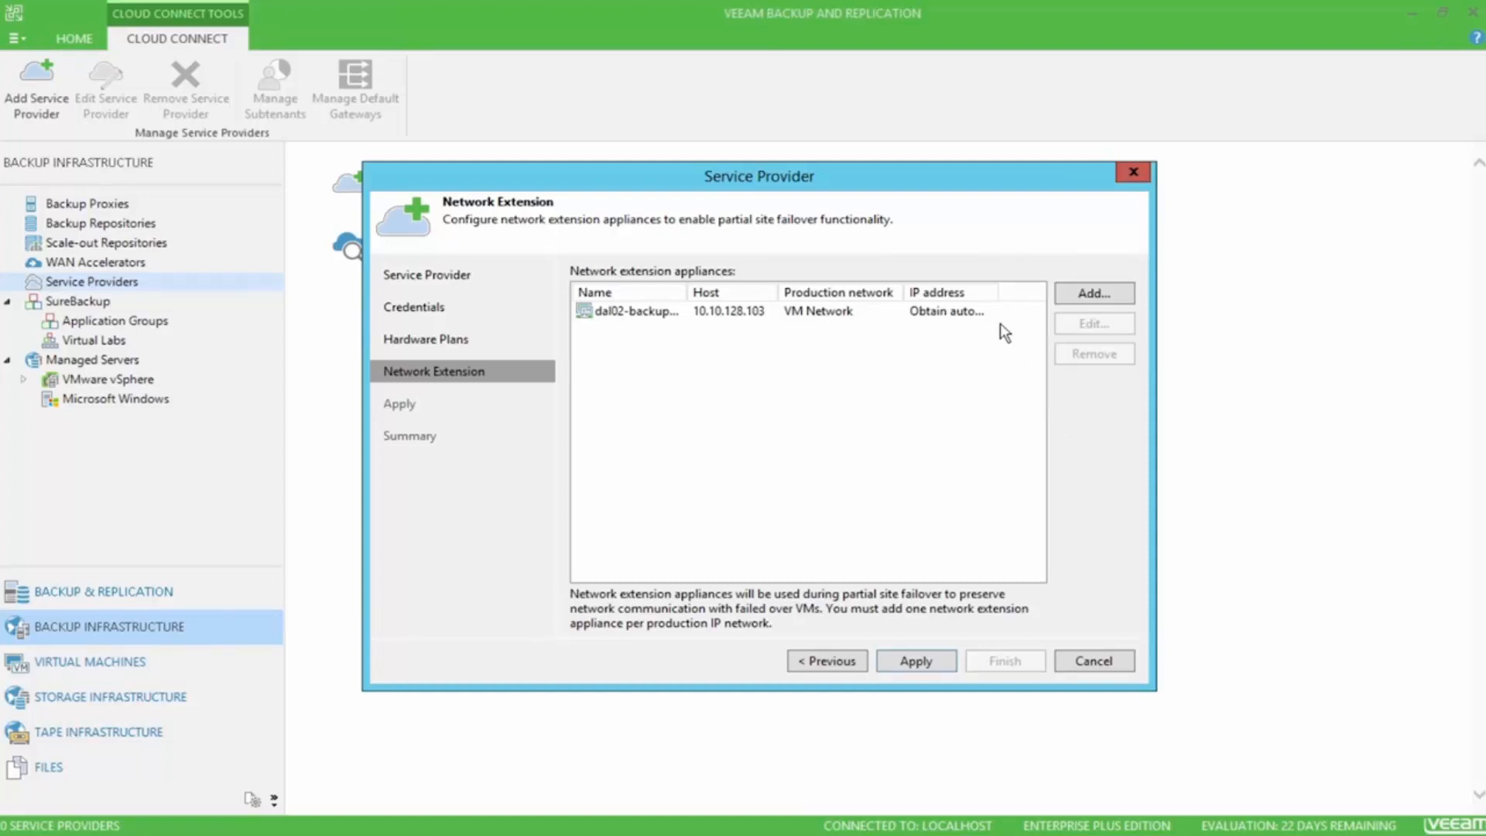
pyautogui.click(929, 311)
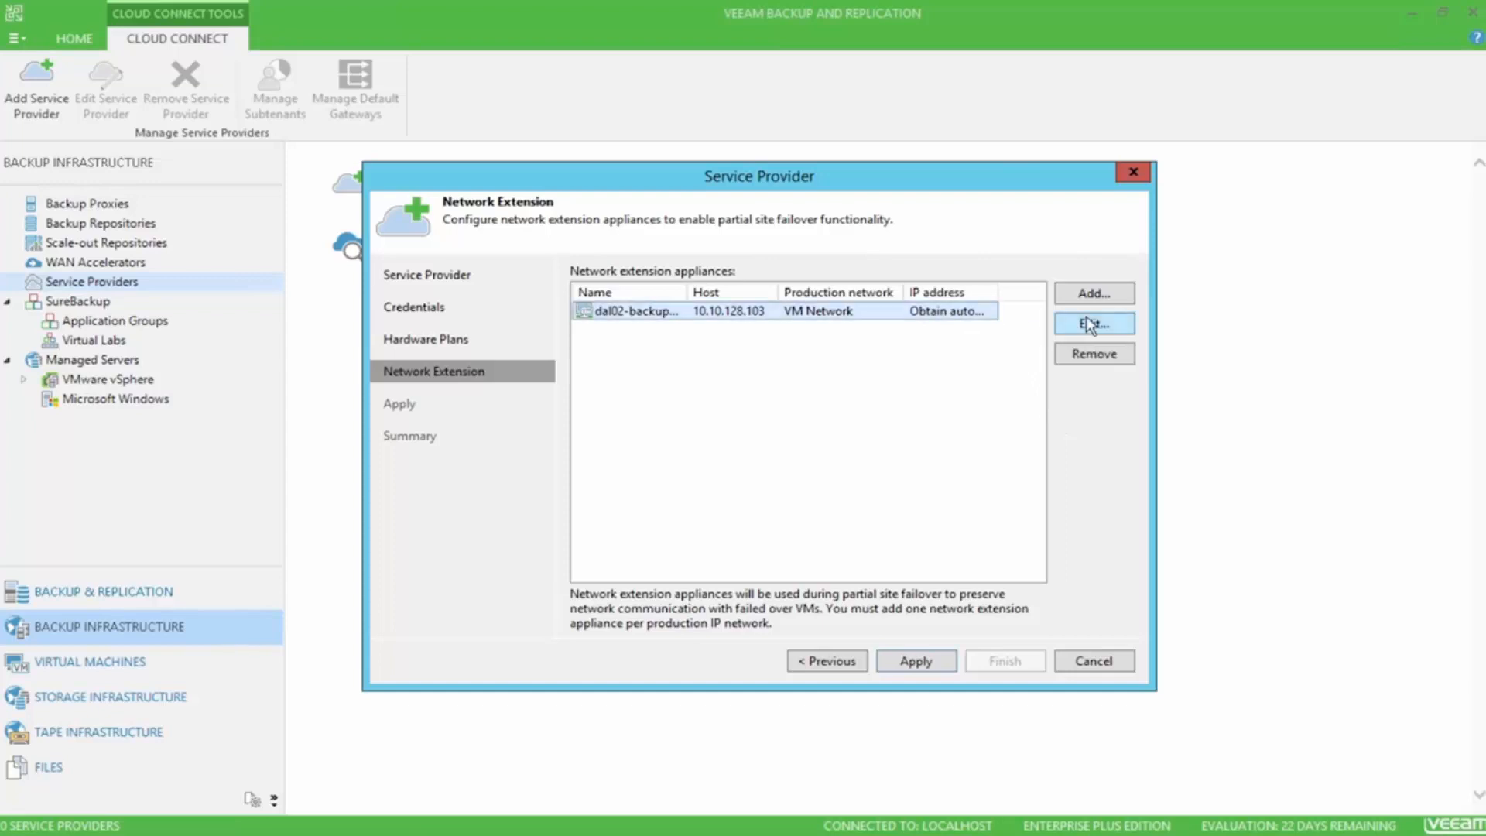
pyautogui.click(1120, 324)
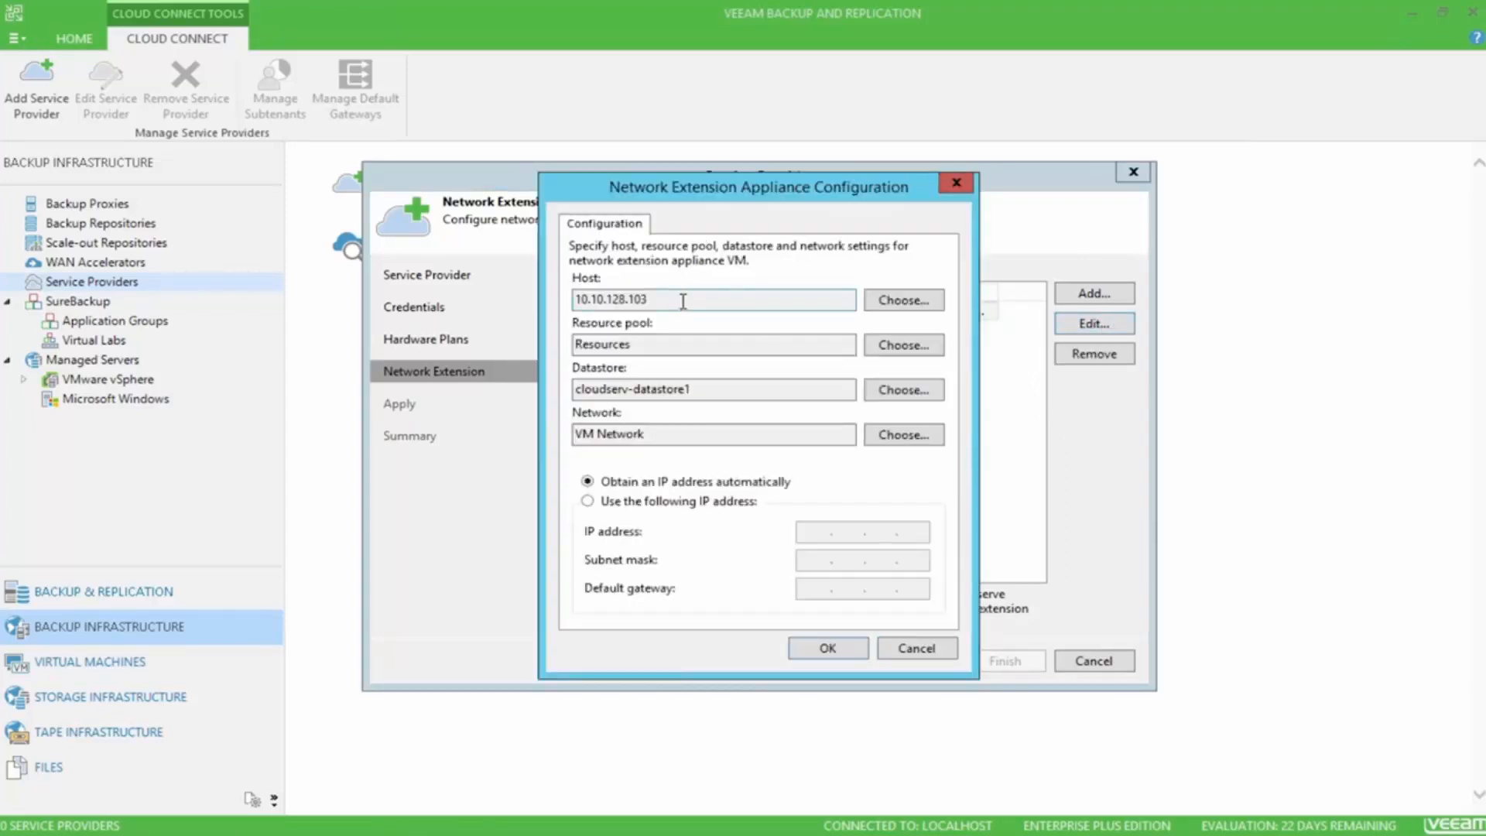
pyautogui.click(734, 388)
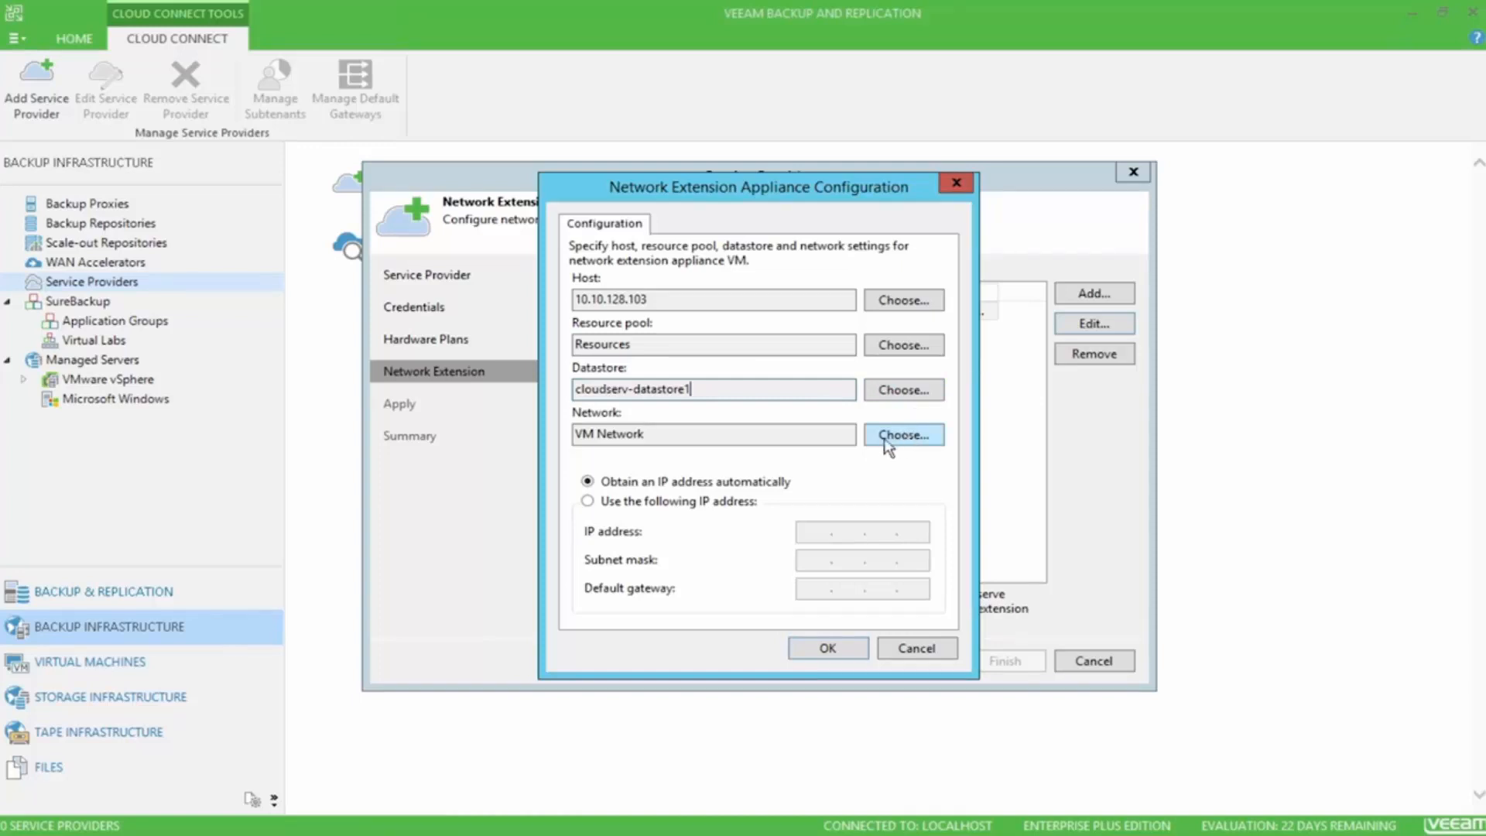
pyautogui.click(925, 439)
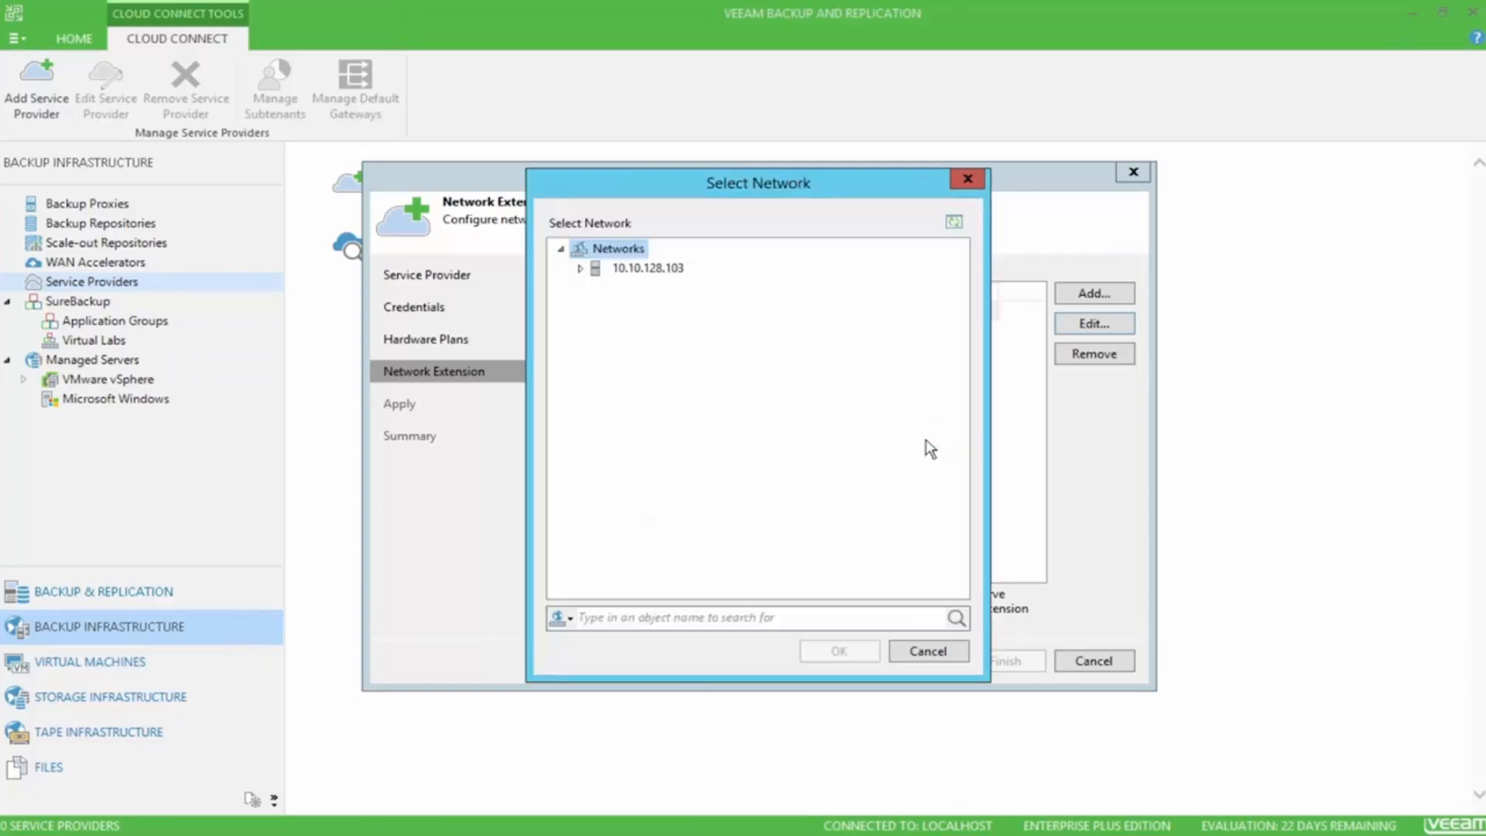
pyautogui.click(582, 270)
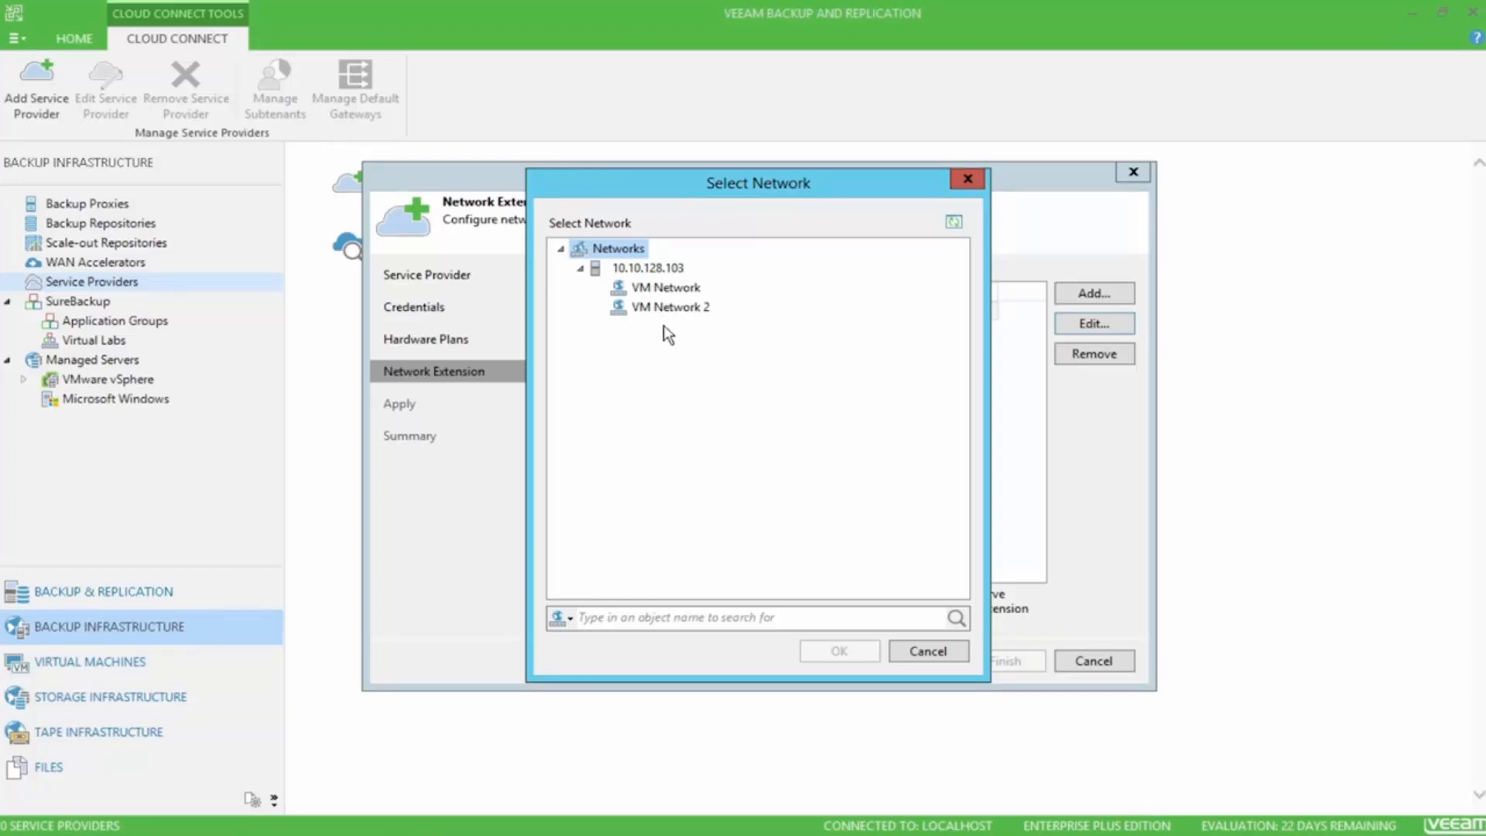
pyautogui.moveTo(888, 185); pyautogui.dragTo(1119, 181)
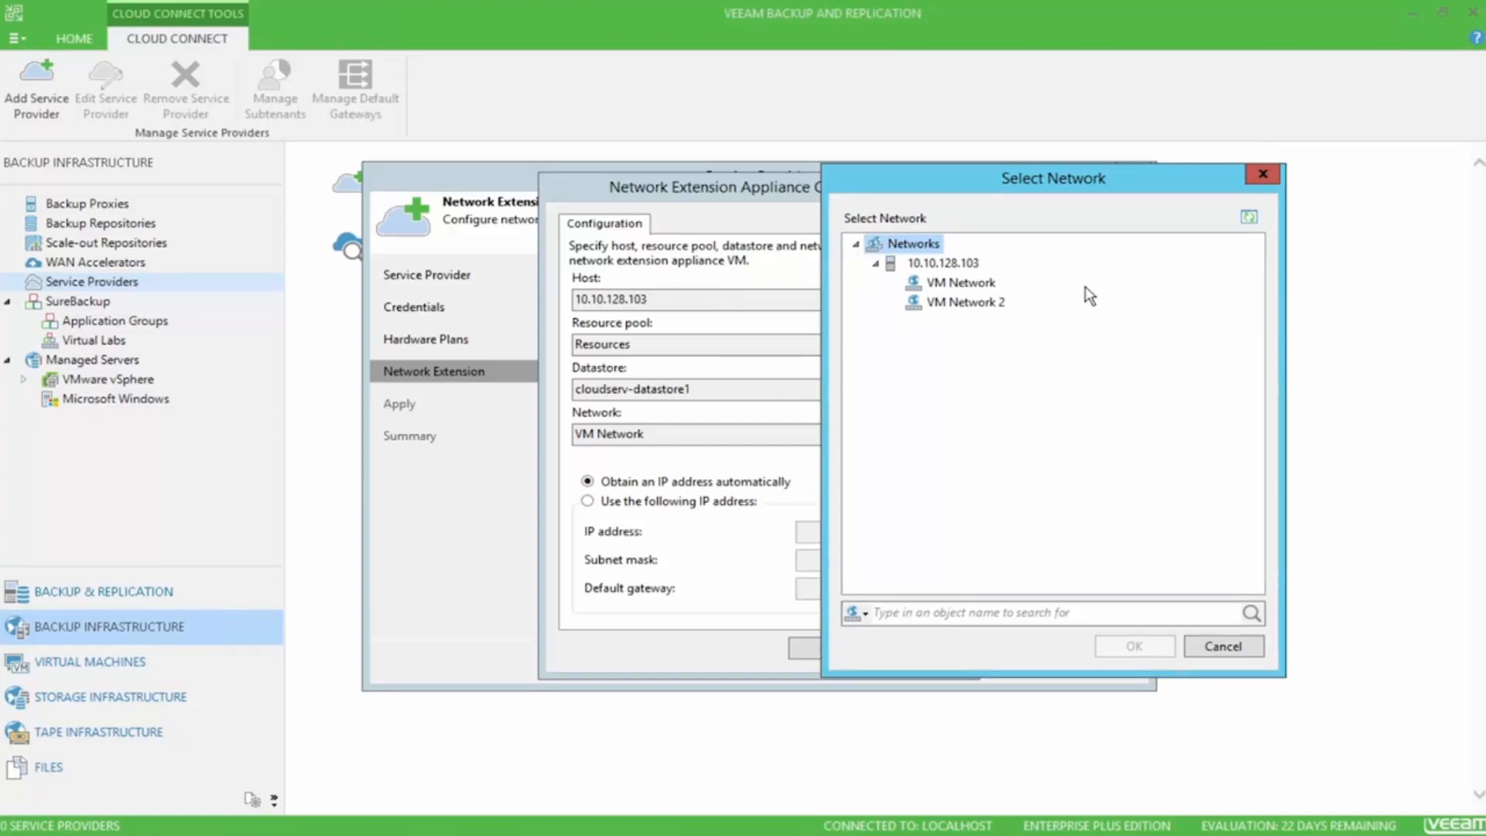
pyautogui.click(983, 290)
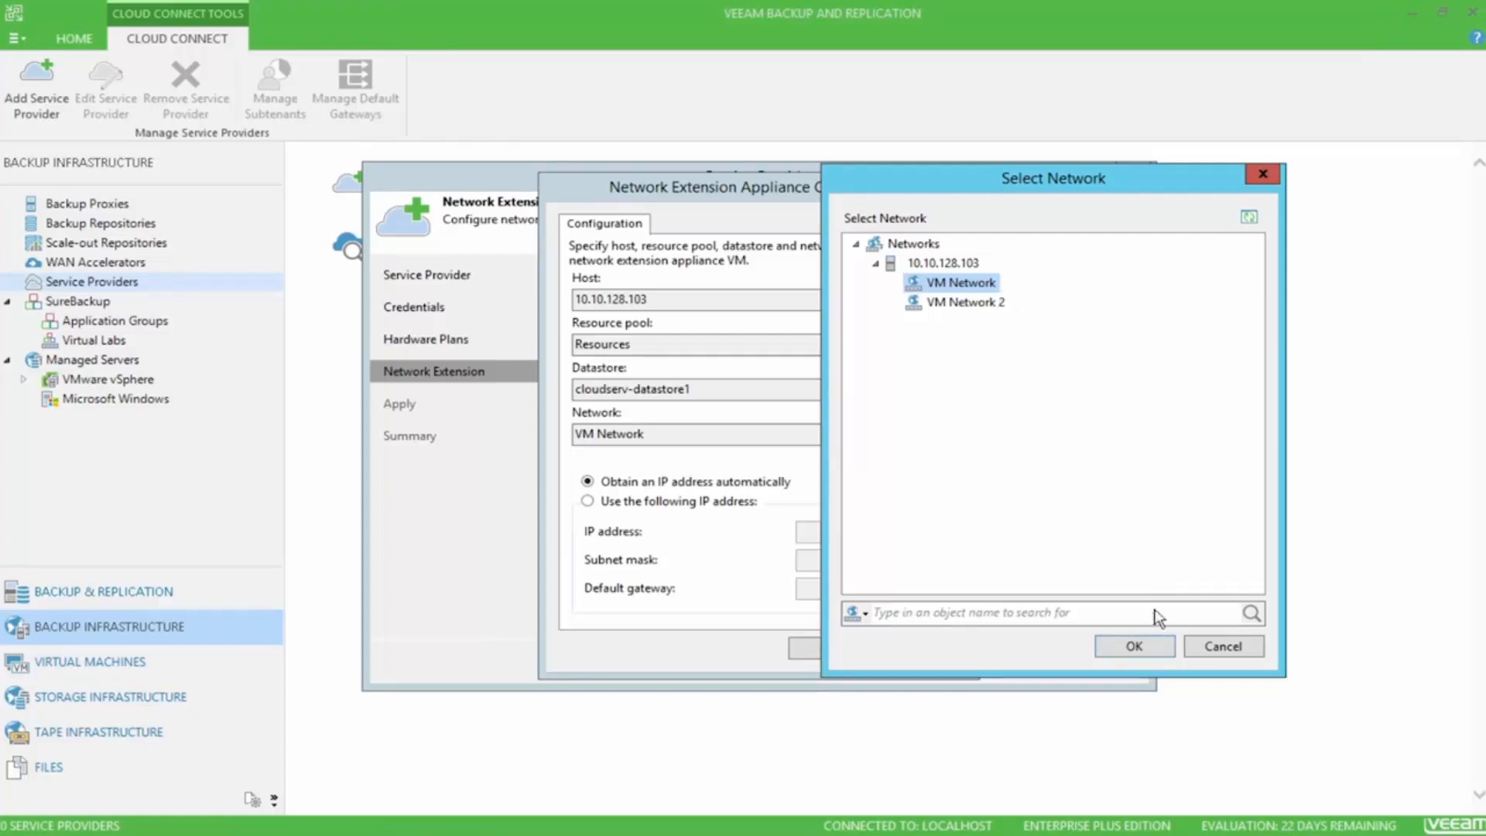
pyautogui.click(1158, 645)
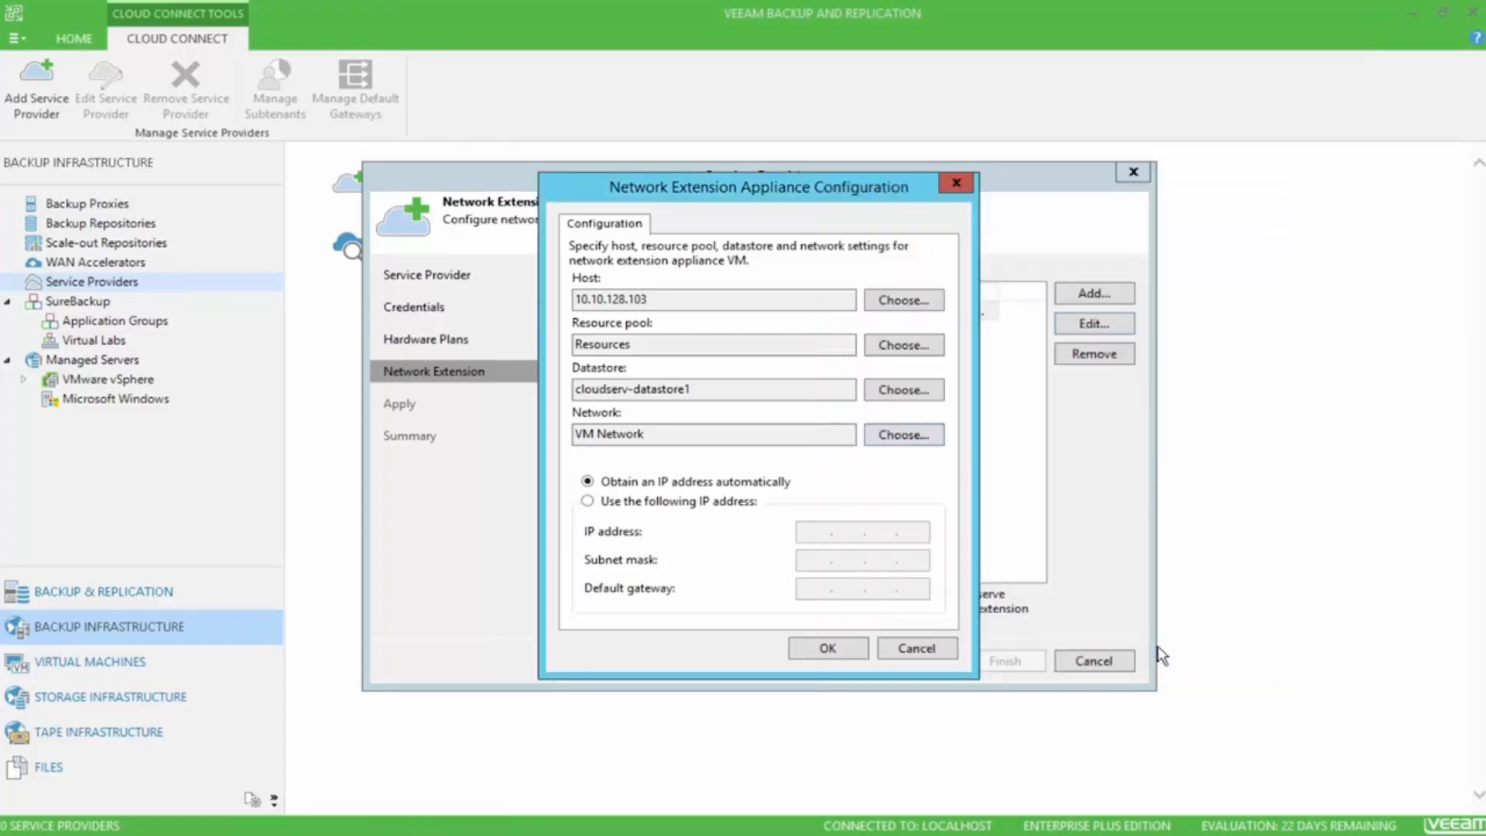
# - Give the network extension appliance the static IP address 10.10.128.254, subnet mask 255.255.0.0 and default gateway 10.10.0.1
pyautogui.click(727, 503)
pyautogui.click(814, 533)
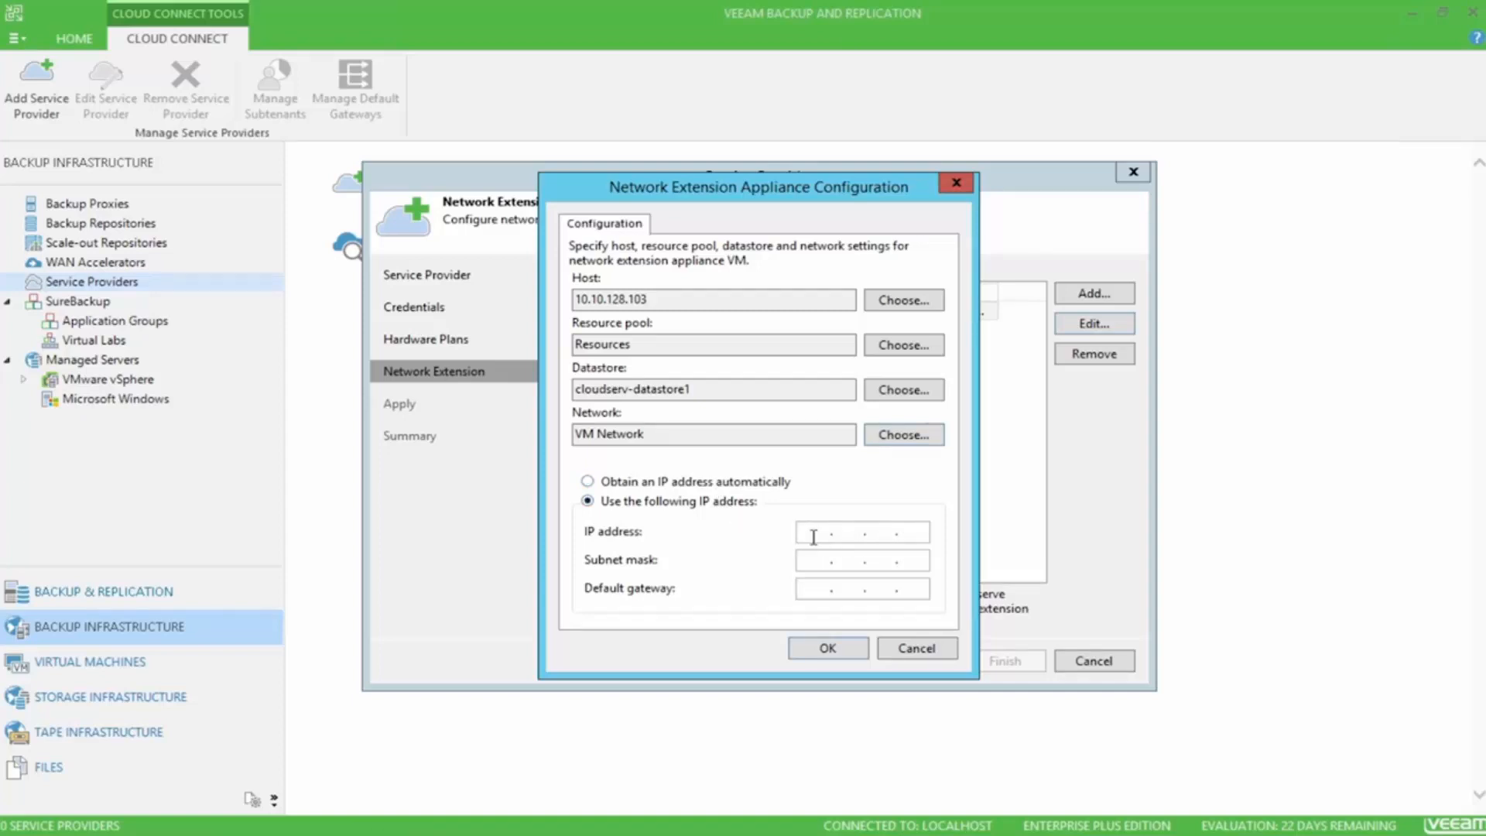
pyautogui.write('10.10.')
pyautogui.write('128.254')
pyautogui.press('Tab')
pyautogui.write('255.255.0.0')
pyautogui.press('Tab')
pyautogui.write('10.10.0.1')
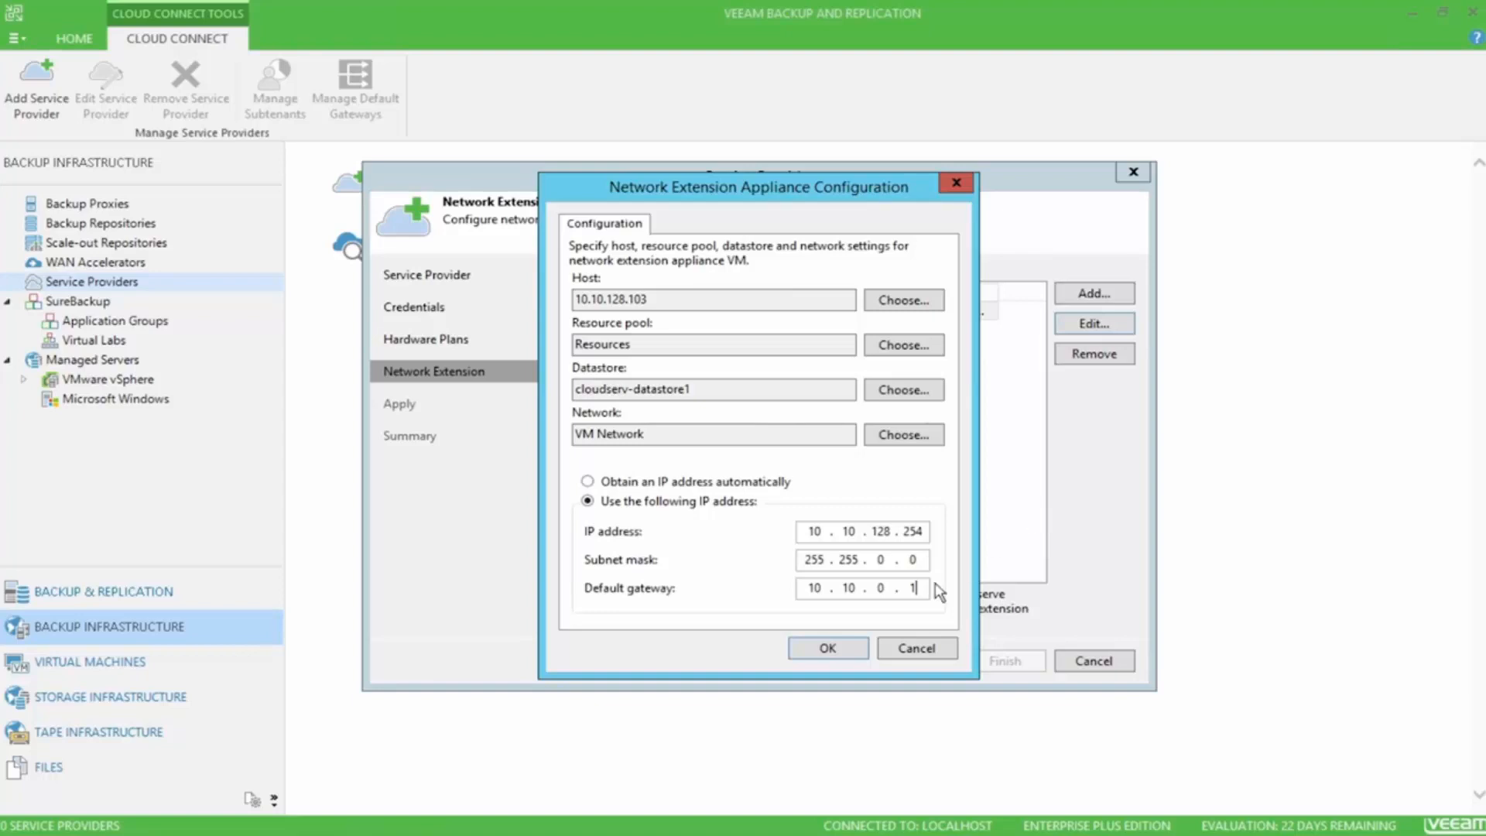
pyautogui.click(852, 648)
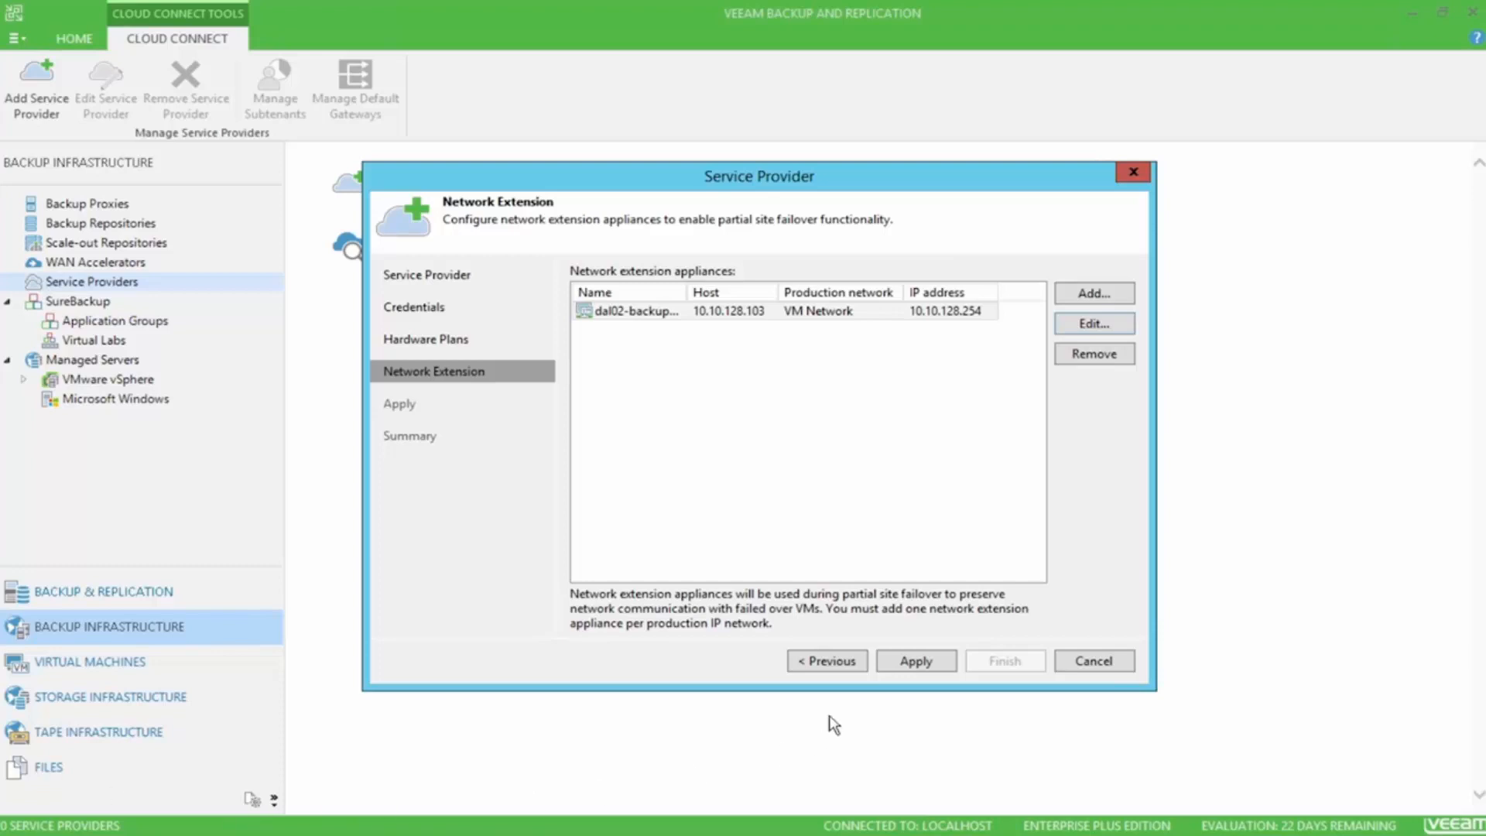
# - Apply the service provider settings and finish the wizard after checking the deployed dal02-backup01 appliance in the vSphere Client inventory
pyautogui.click(886, 665)
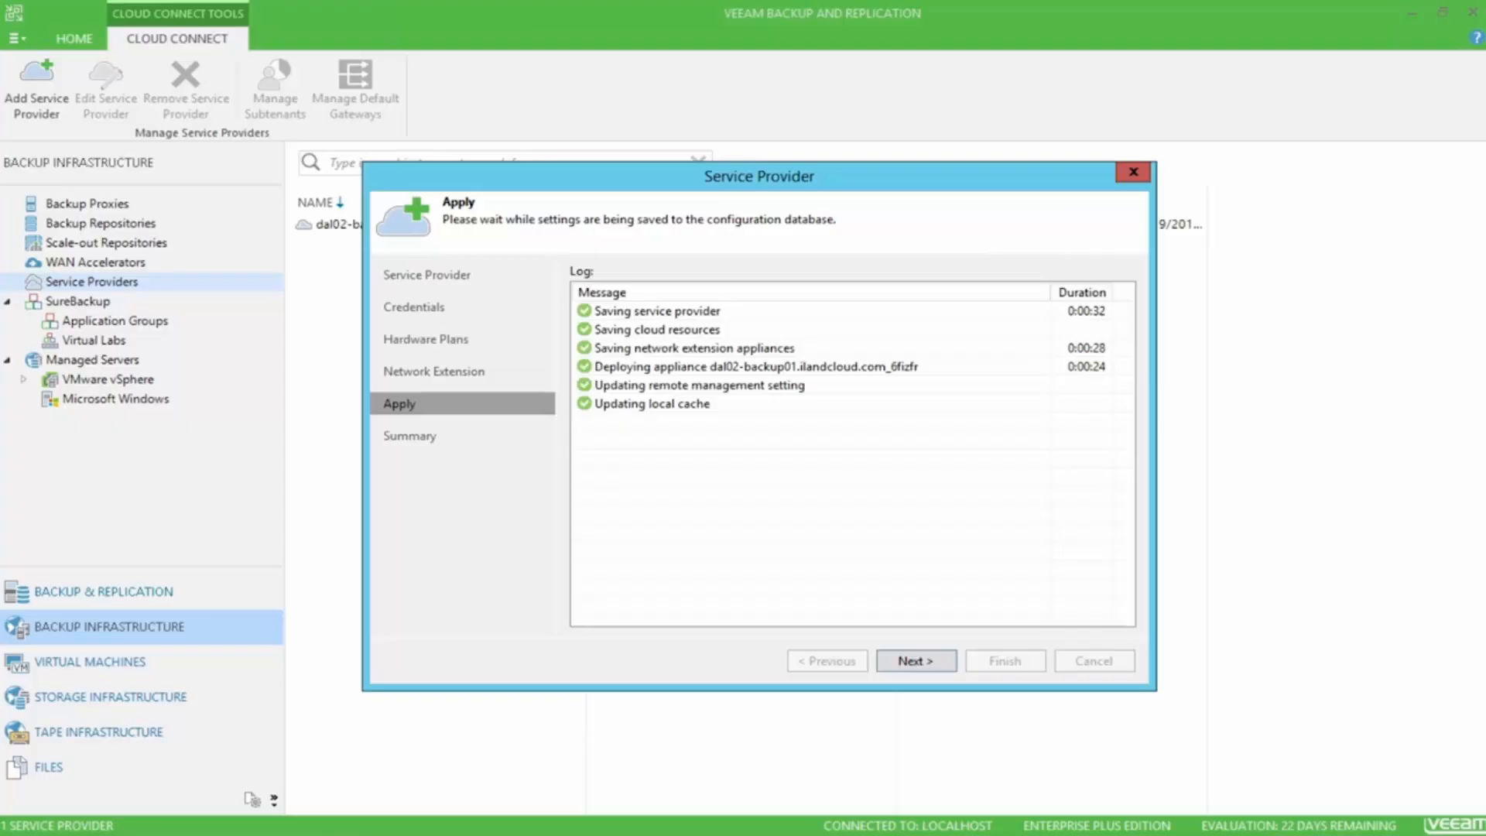
pyautogui.click(950, 658)
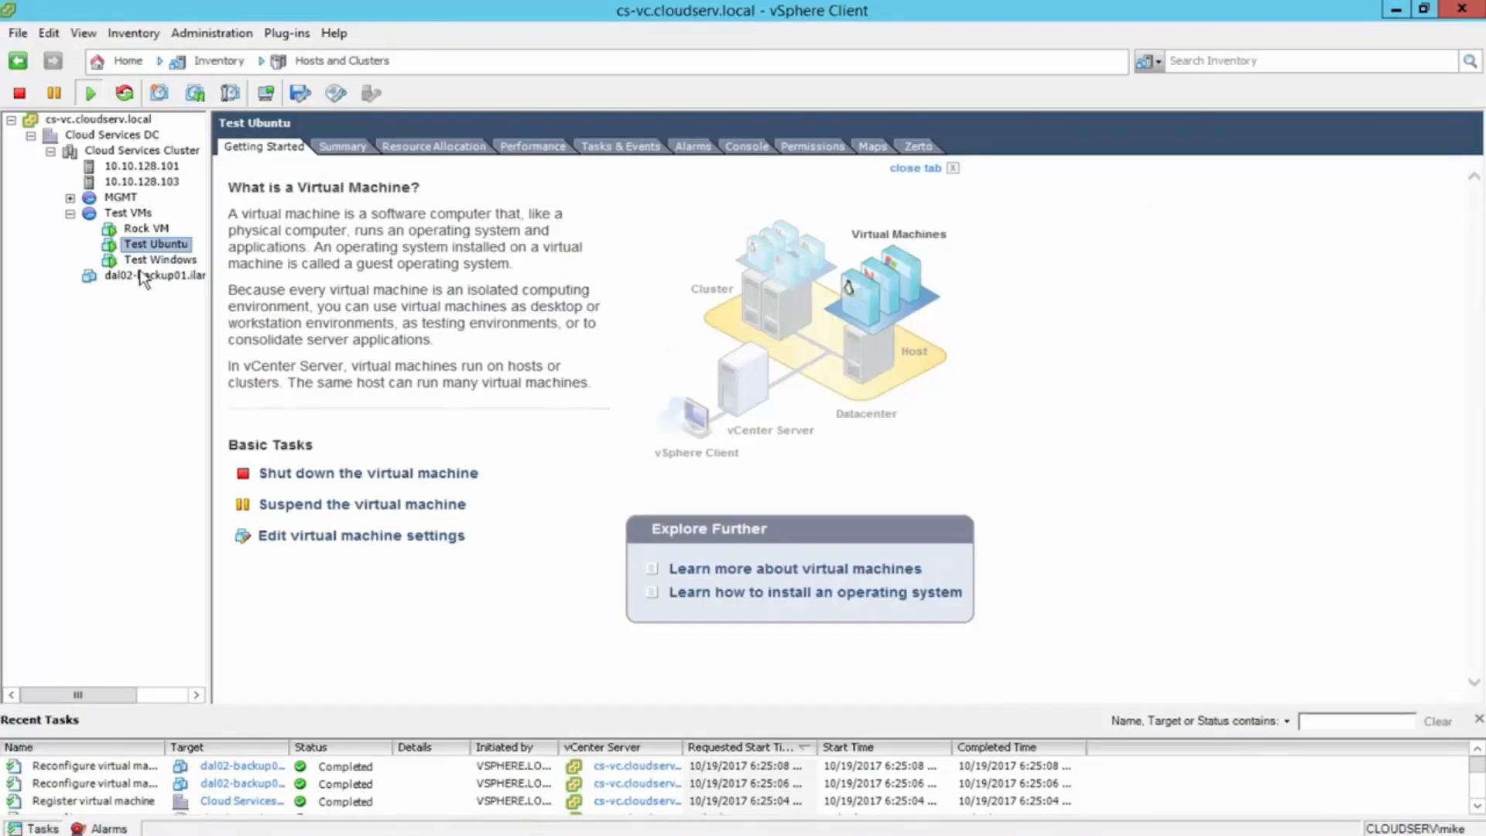
pyautogui.click(145, 277)
pyautogui.moveTo(210, 285); pyautogui.dragTo(302, 288)
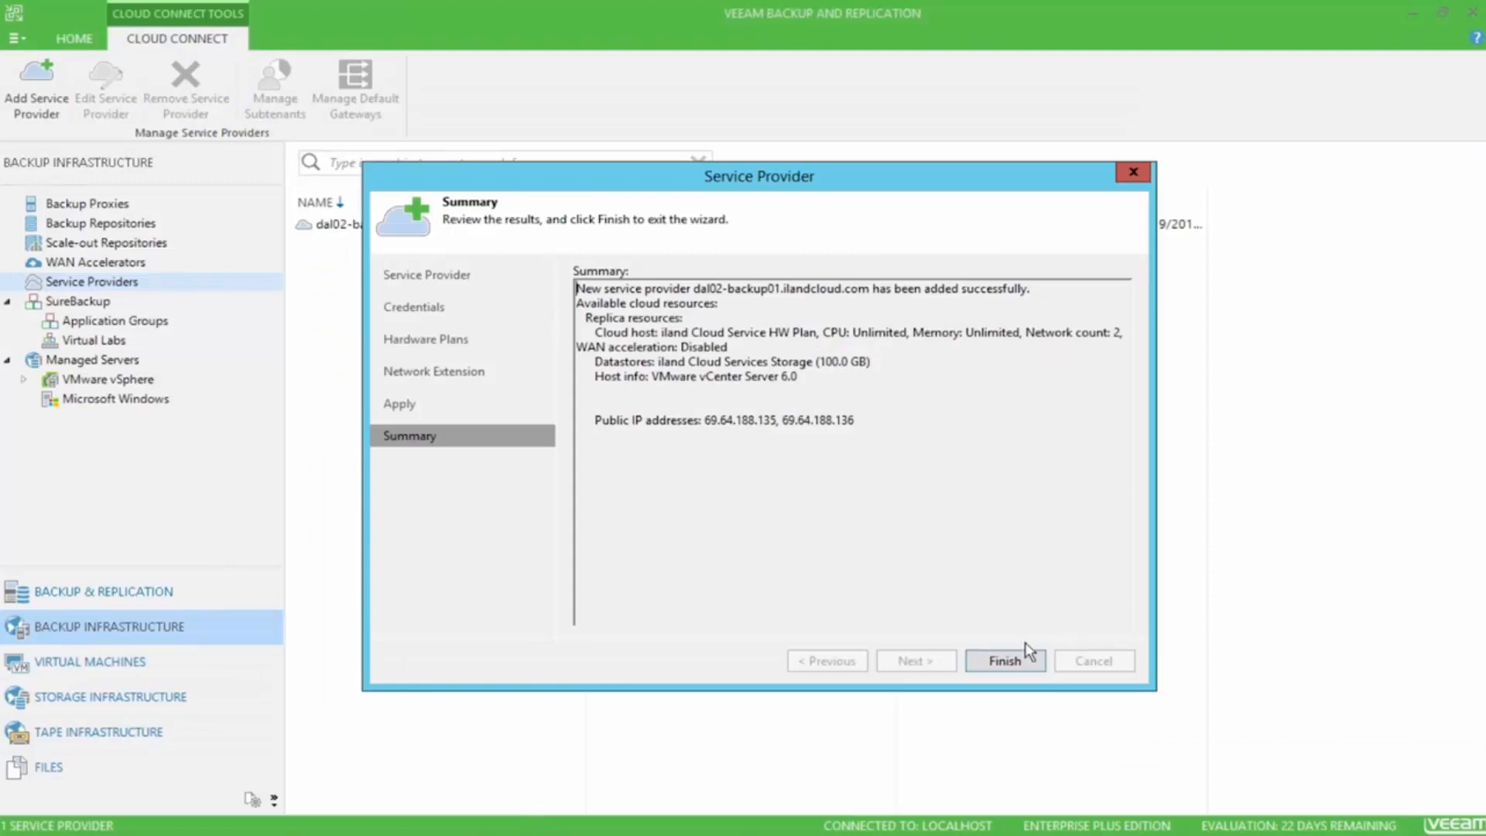
pyautogui.click(1026, 650)
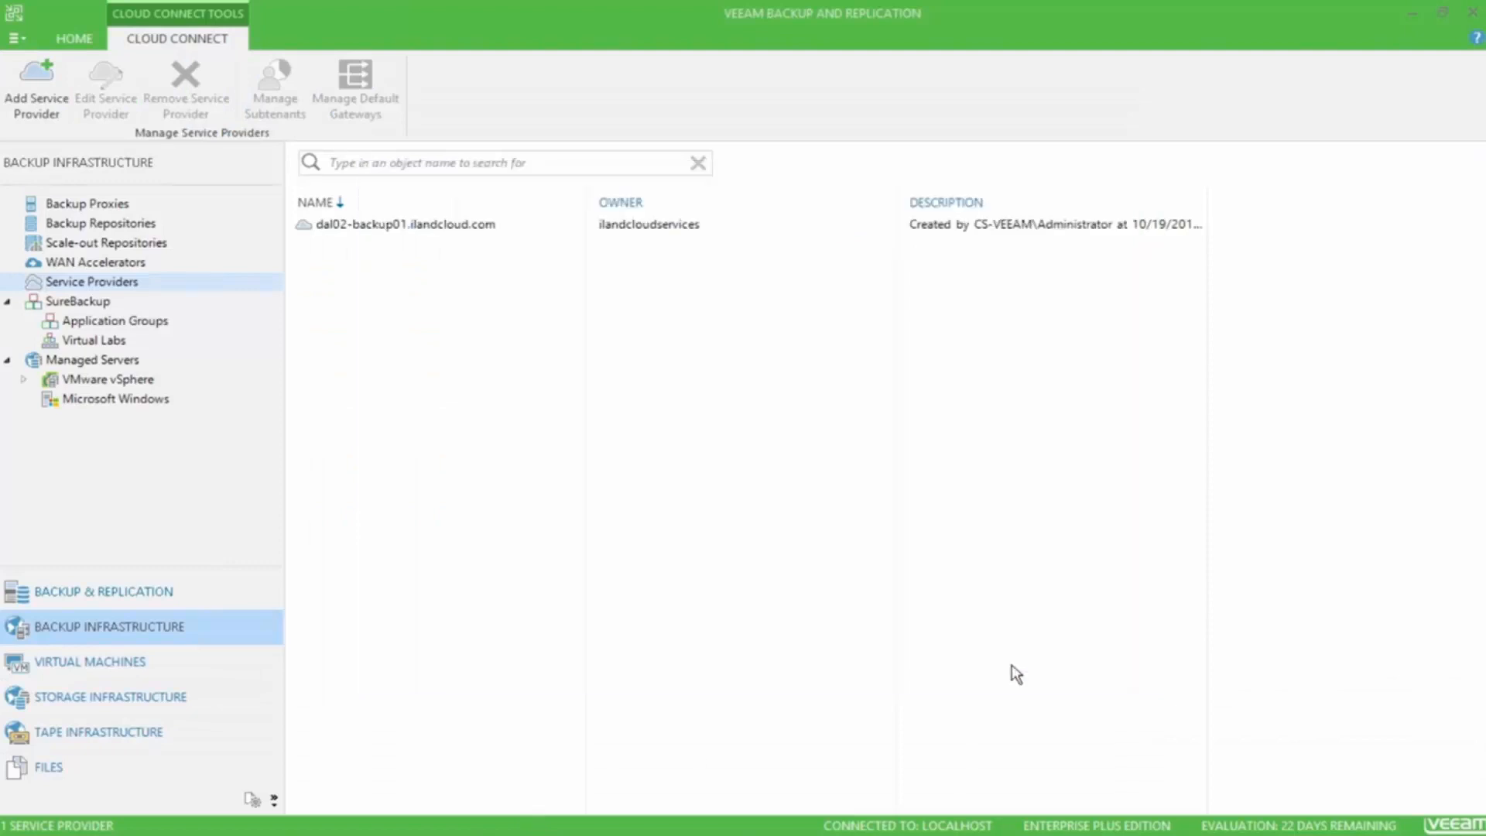
# - Set the provider's default gateway for iland Cloud Service HW Plan network 1 to 10.10.0.1 with subnet mask 255.255.0.0
pyautogui.click(404, 230)
pyautogui.rightClick(531, 236)
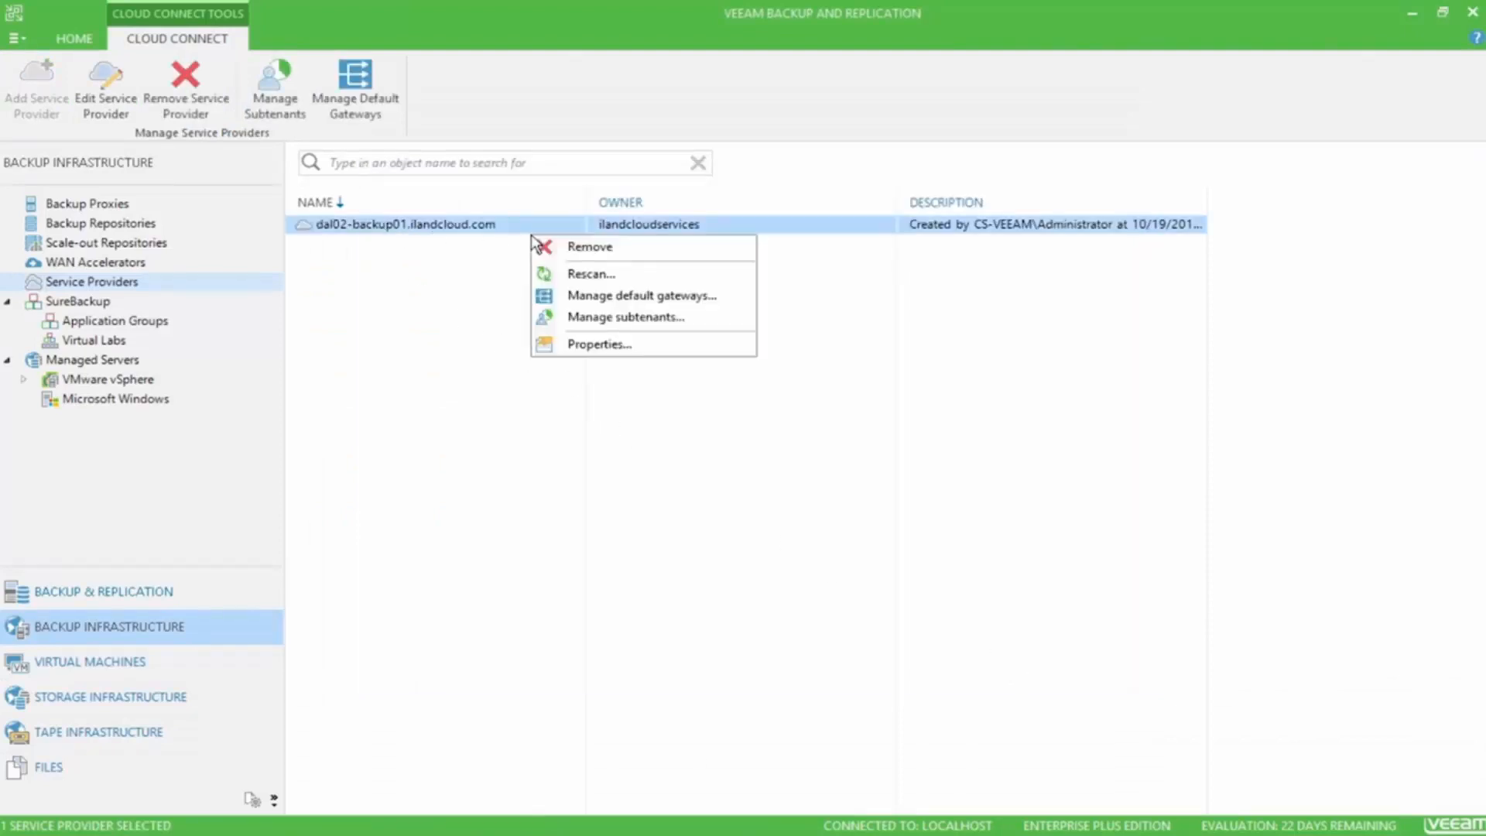
pyautogui.click(737, 299)
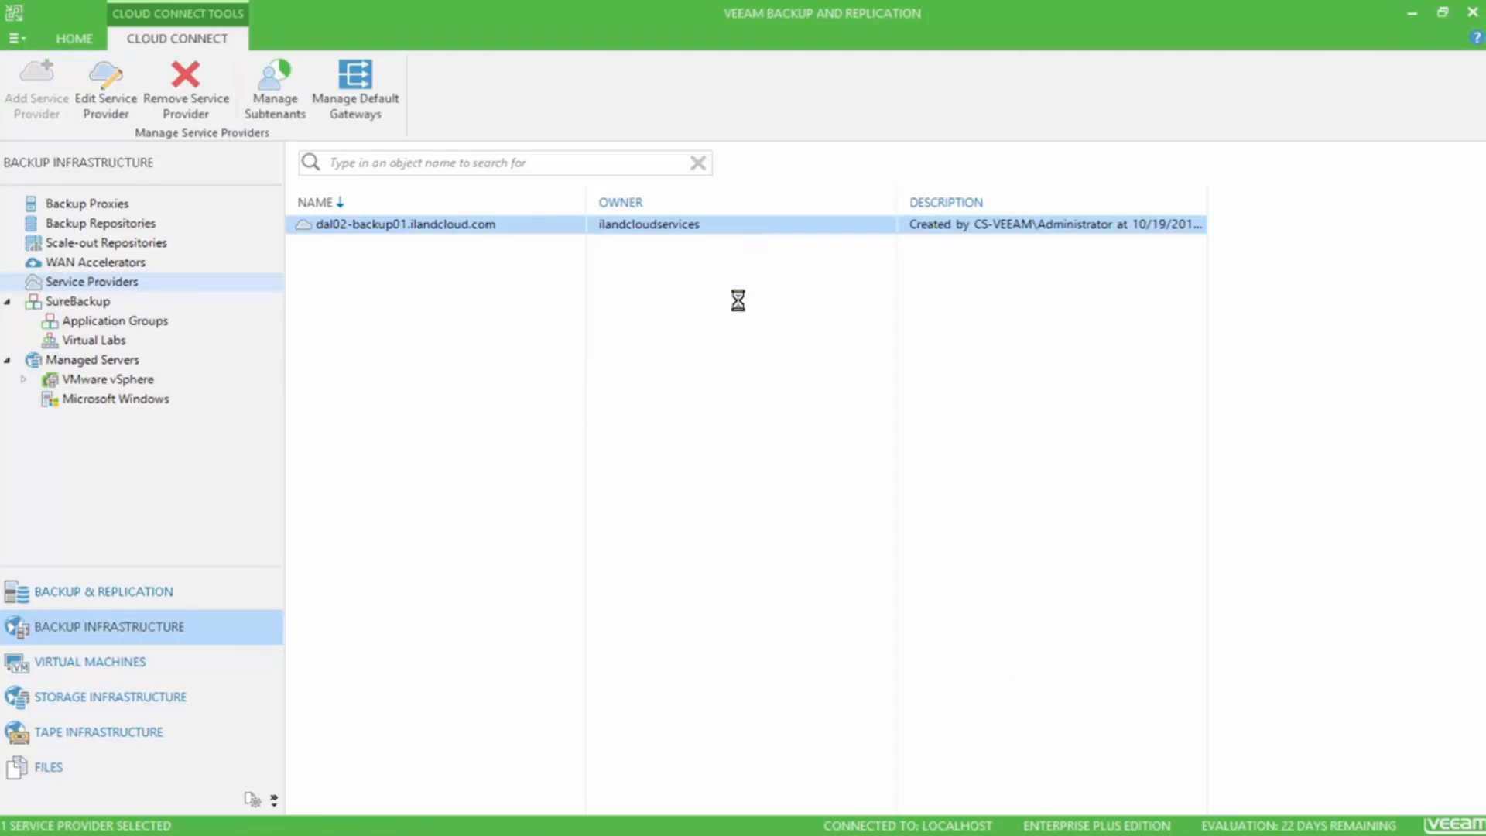
pyautogui.click(753, 294)
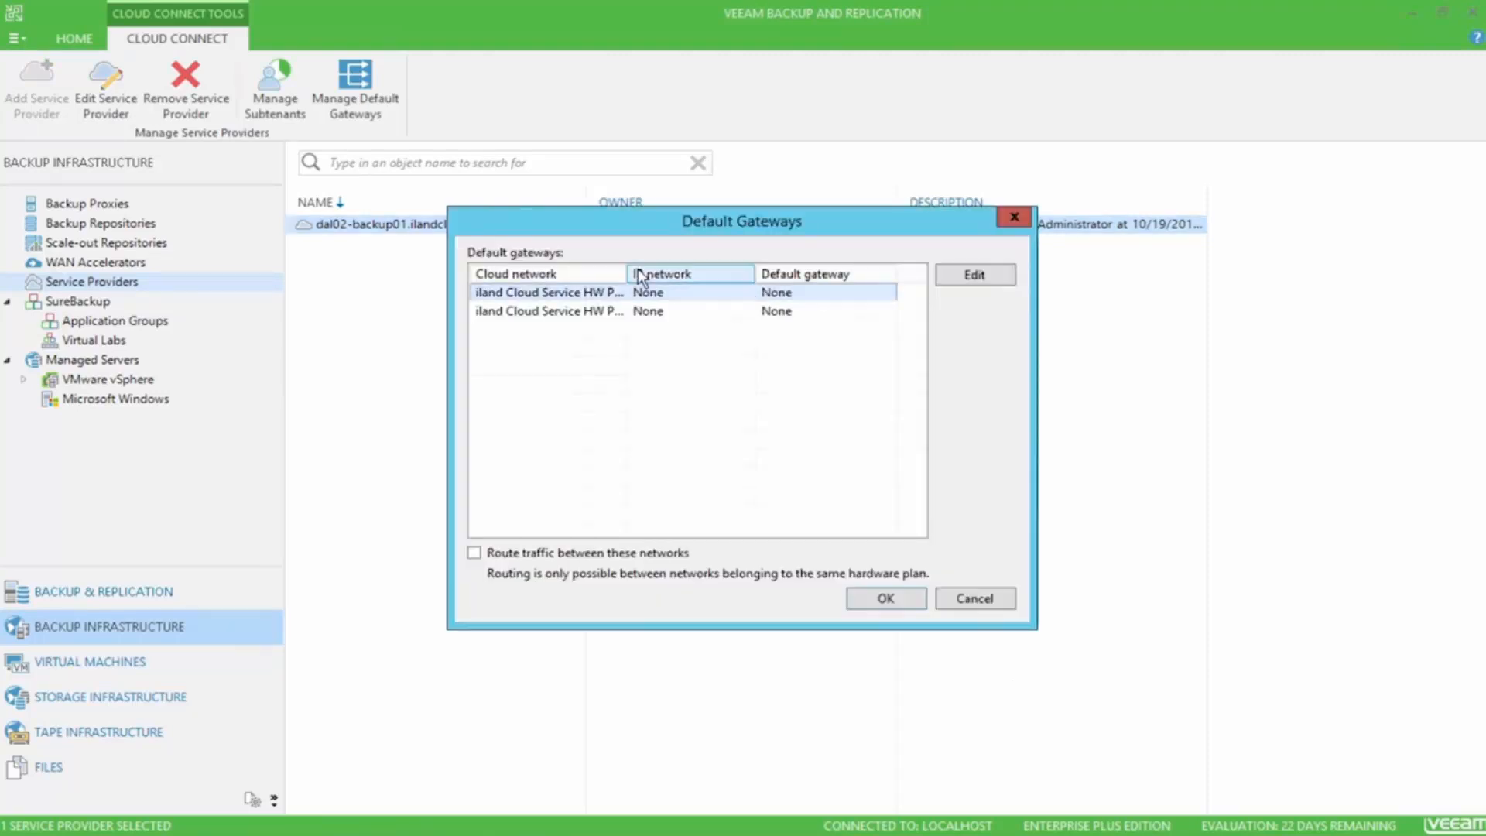
pyautogui.moveTo(627, 274); pyautogui.dragTo(732, 276)
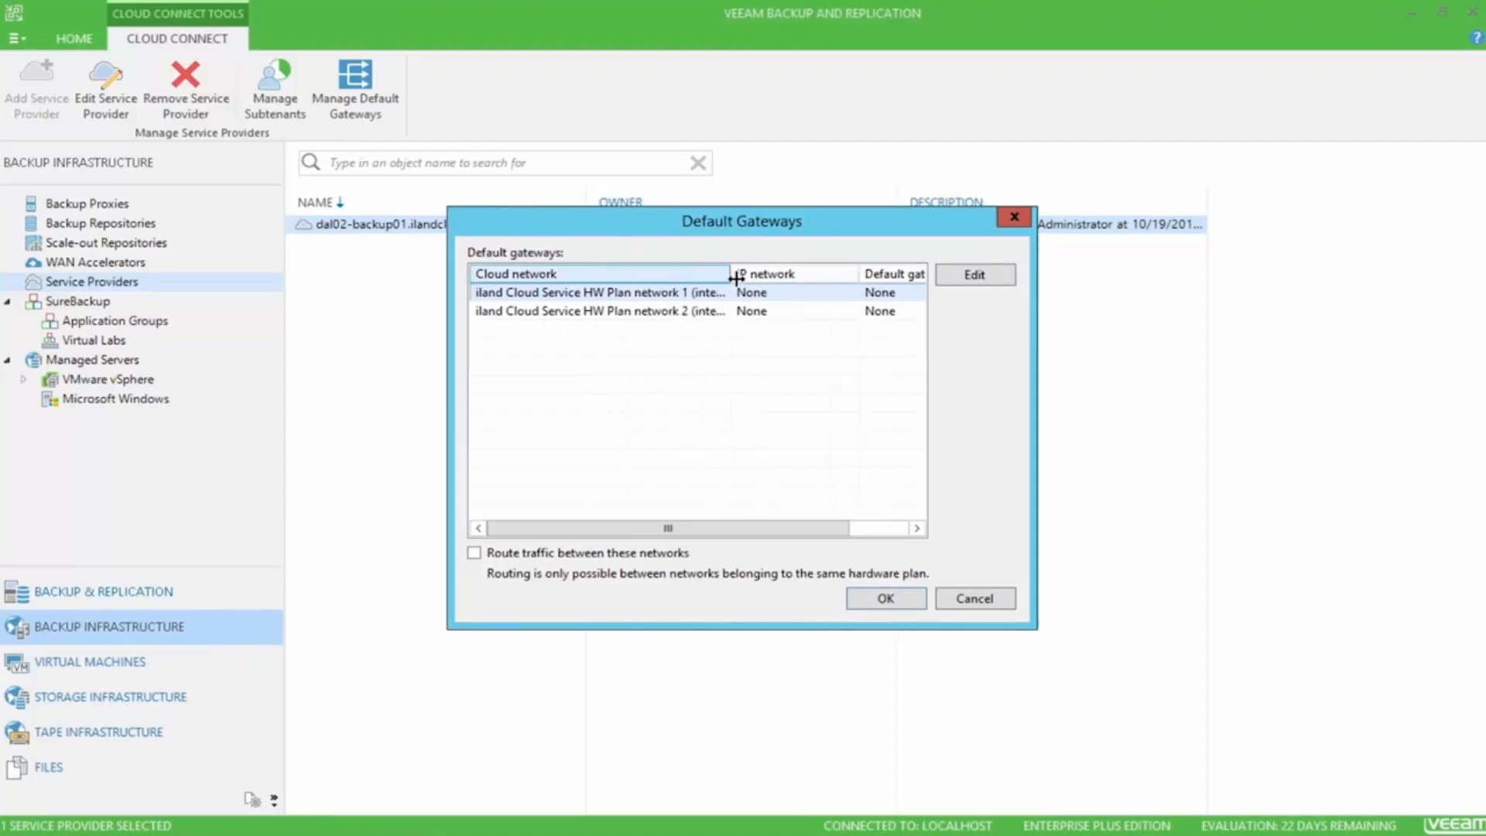
pyautogui.click(974, 274)
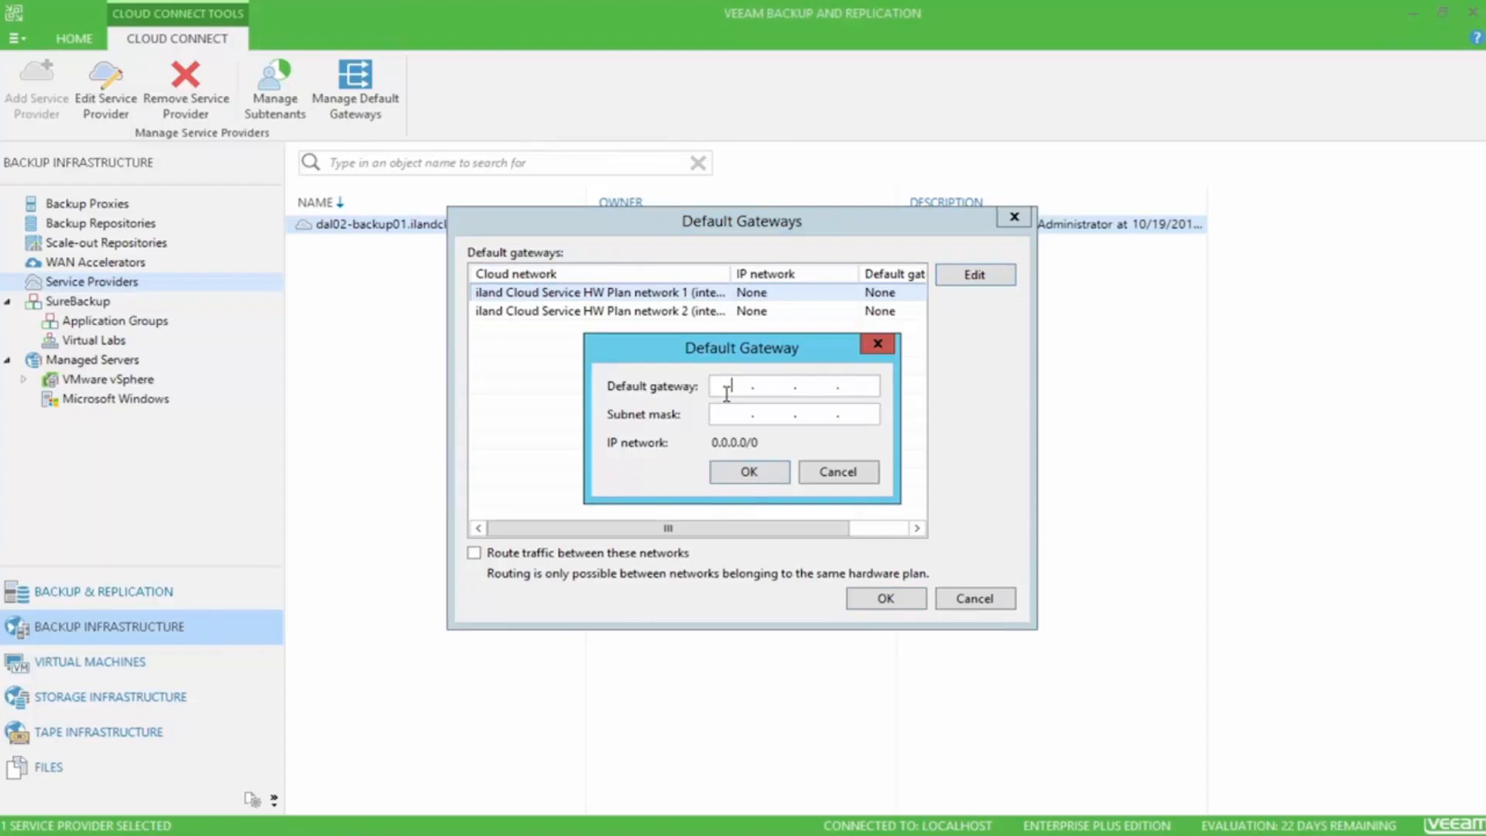
pyautogui.write('10.10.0.1')
pyautogui.press('Tab')
pyautogui.write('255.255.0.0')
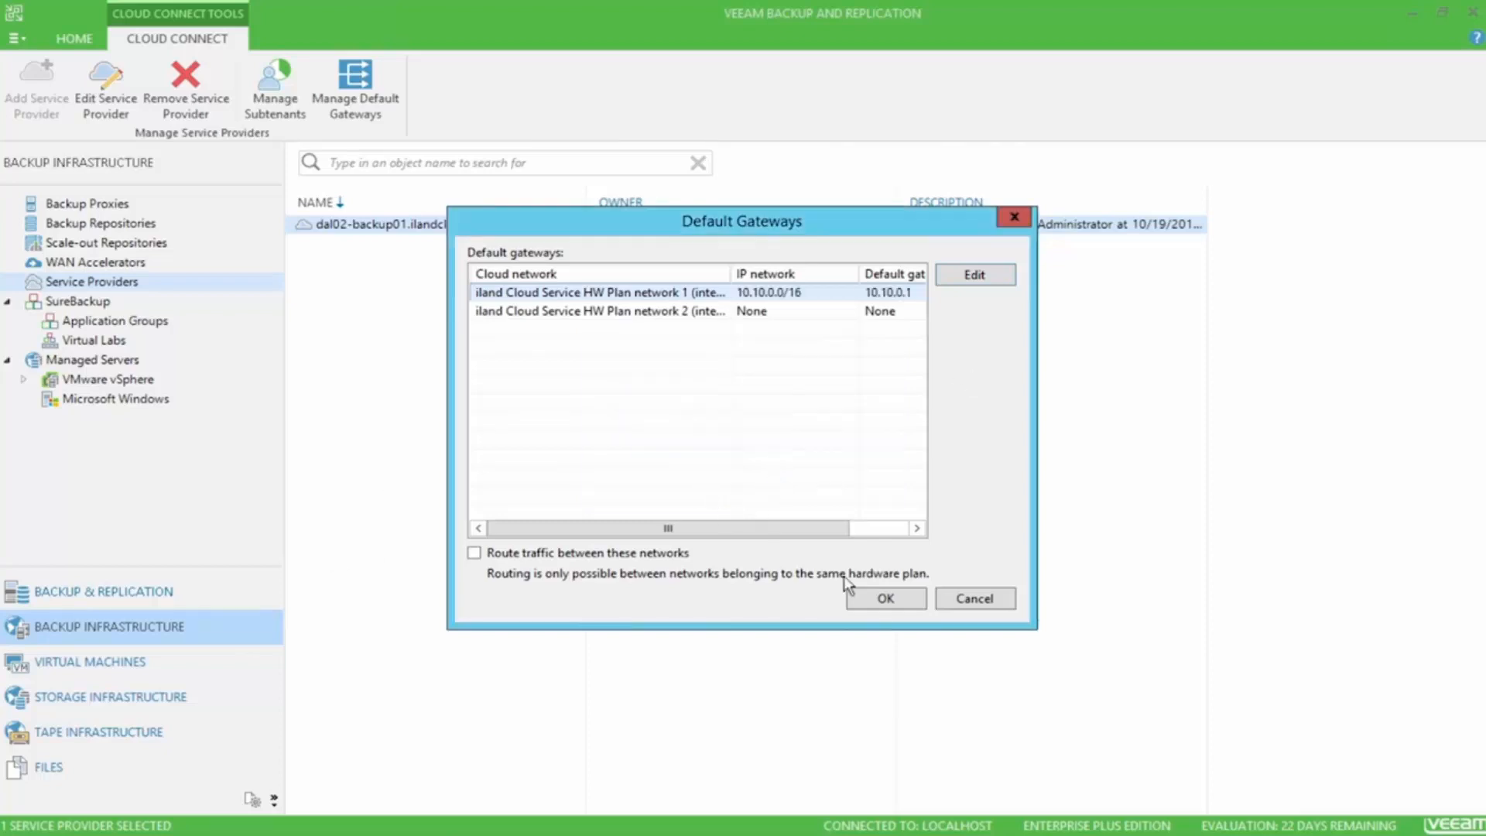
pyautogui.click(890, 599)
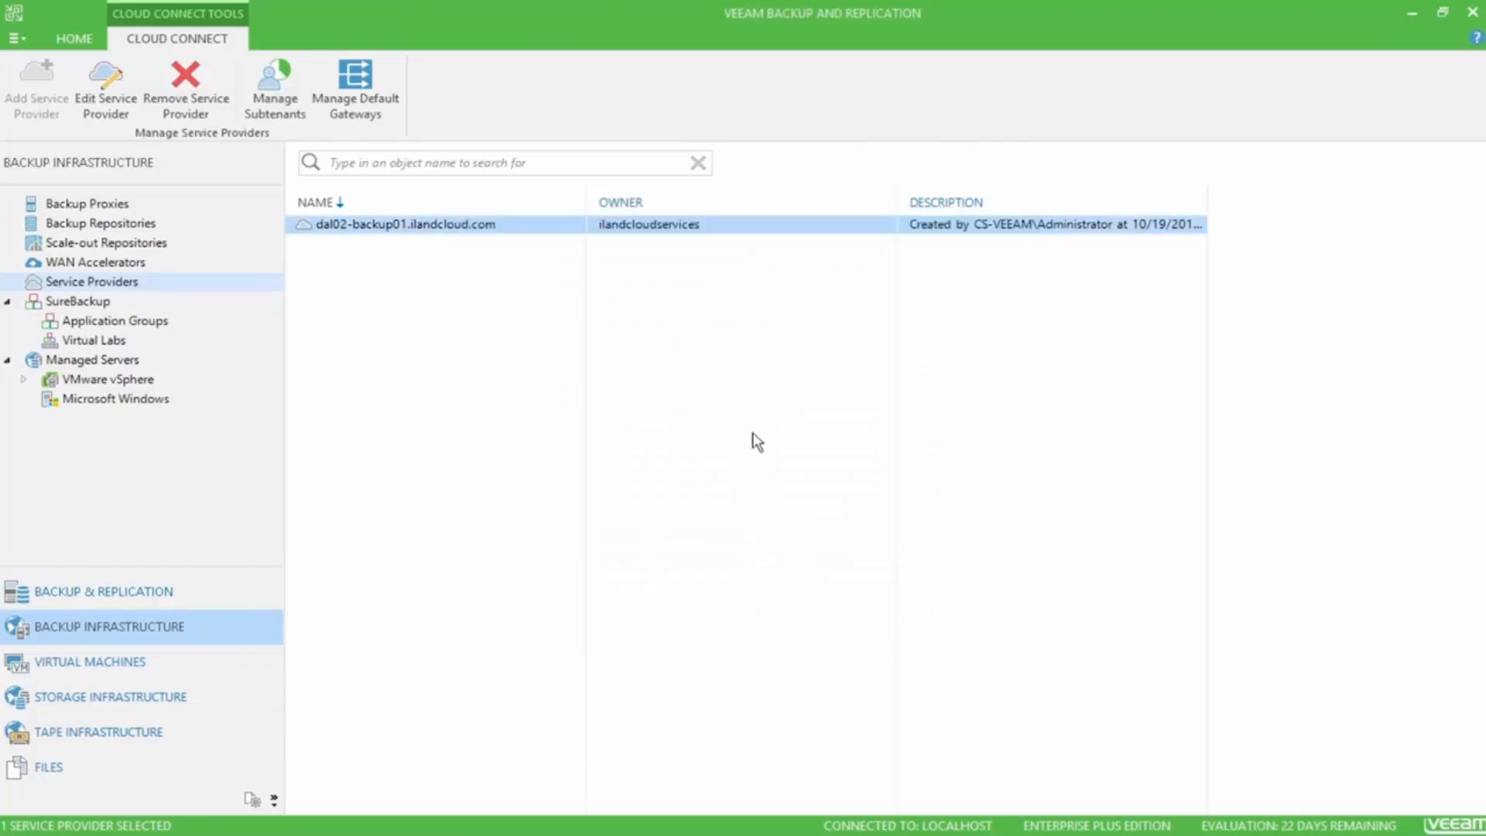